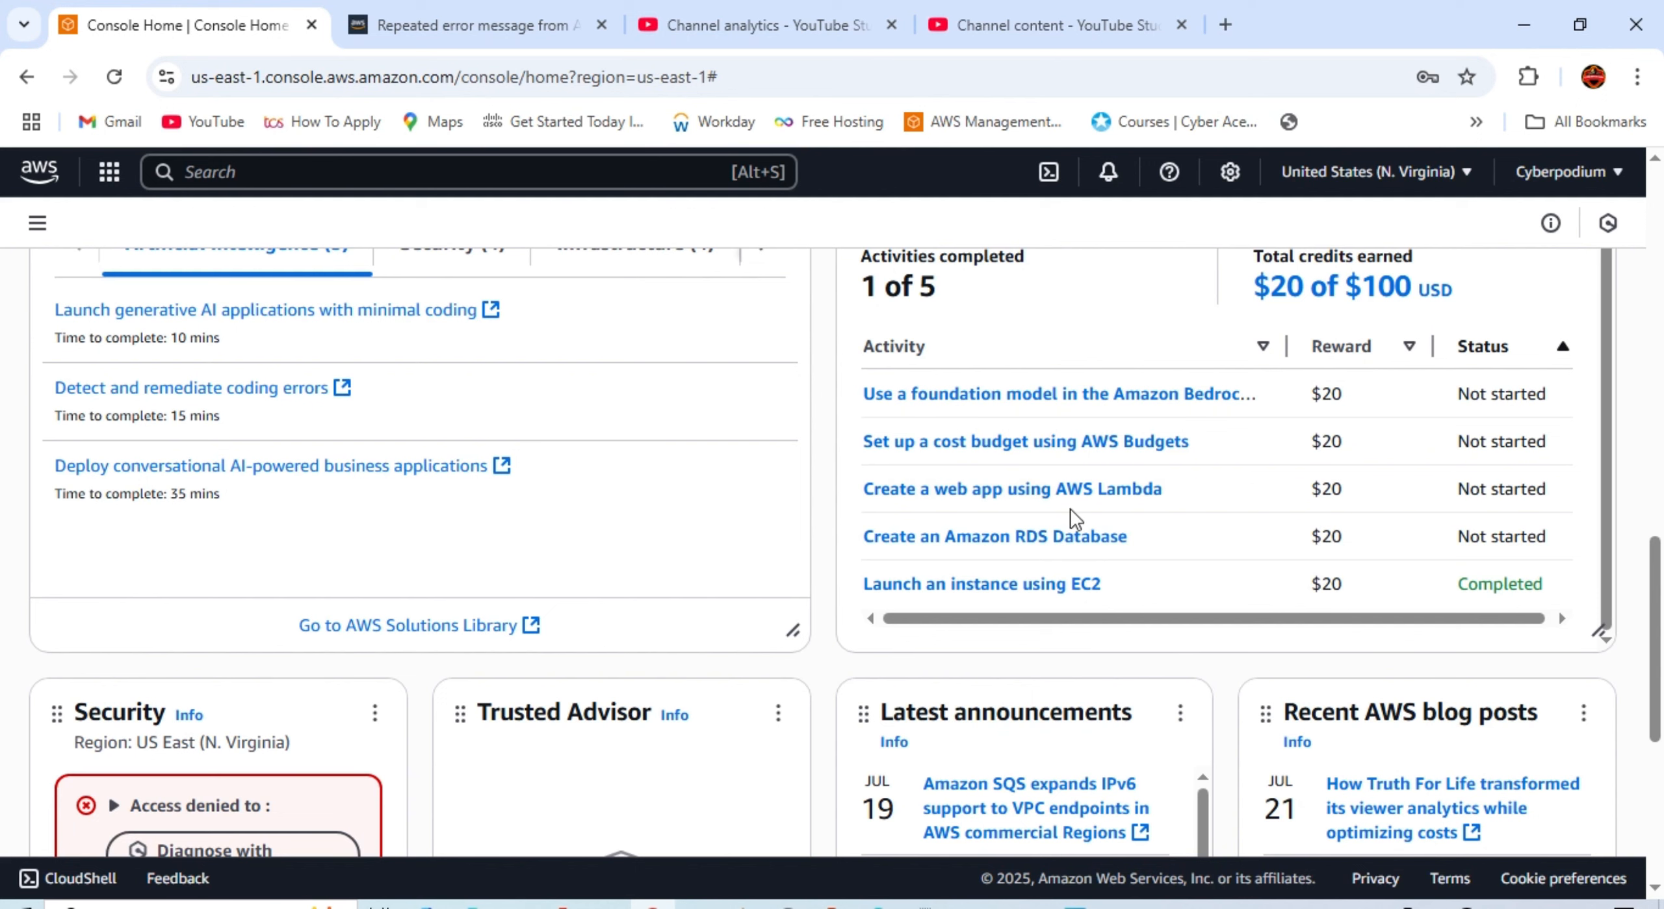
Step: Start the Explore AWS activity 'Set up a cost budget using AWS Budgets'
scroll(955, 455, up, 3)
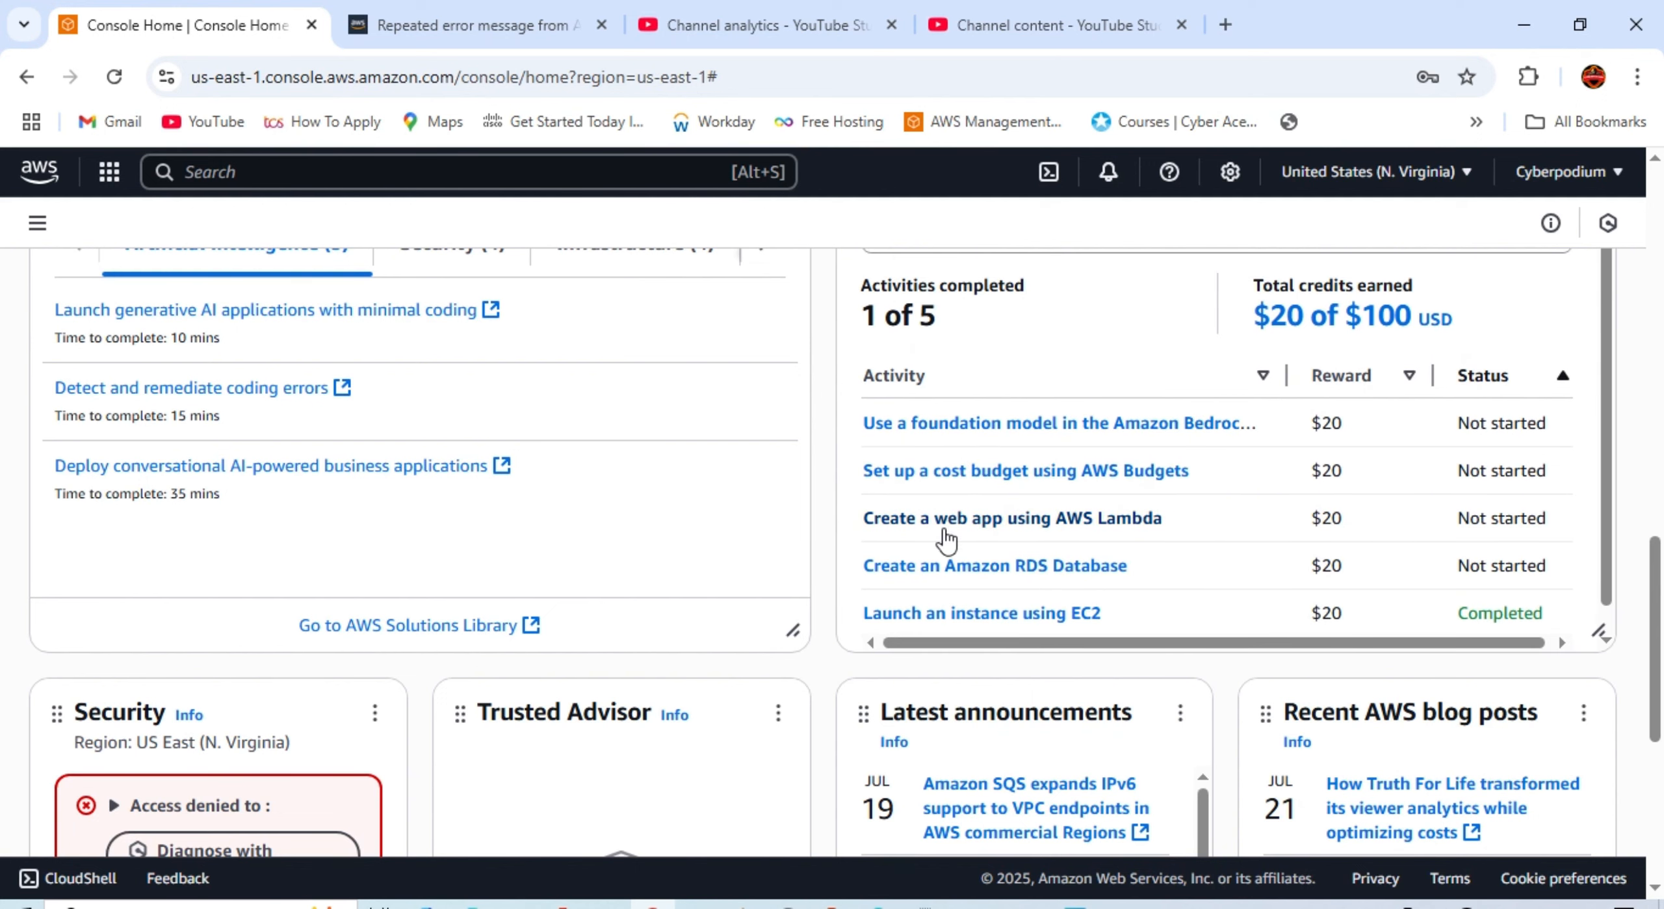
scroll(944, 541, down, 2)
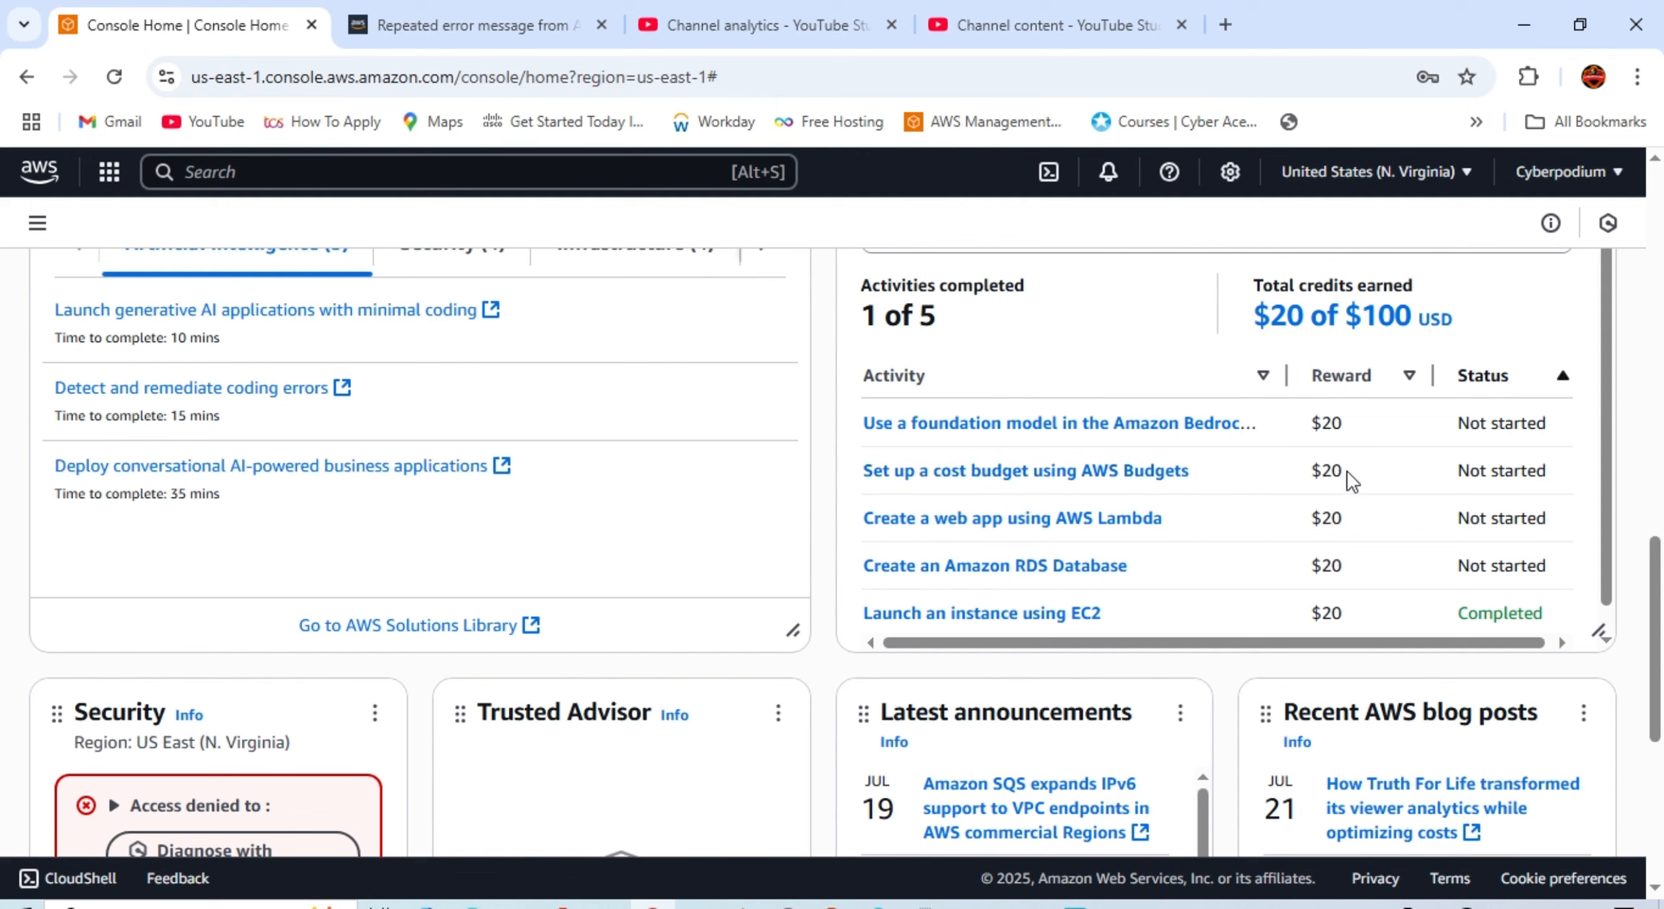
click(985, 482)
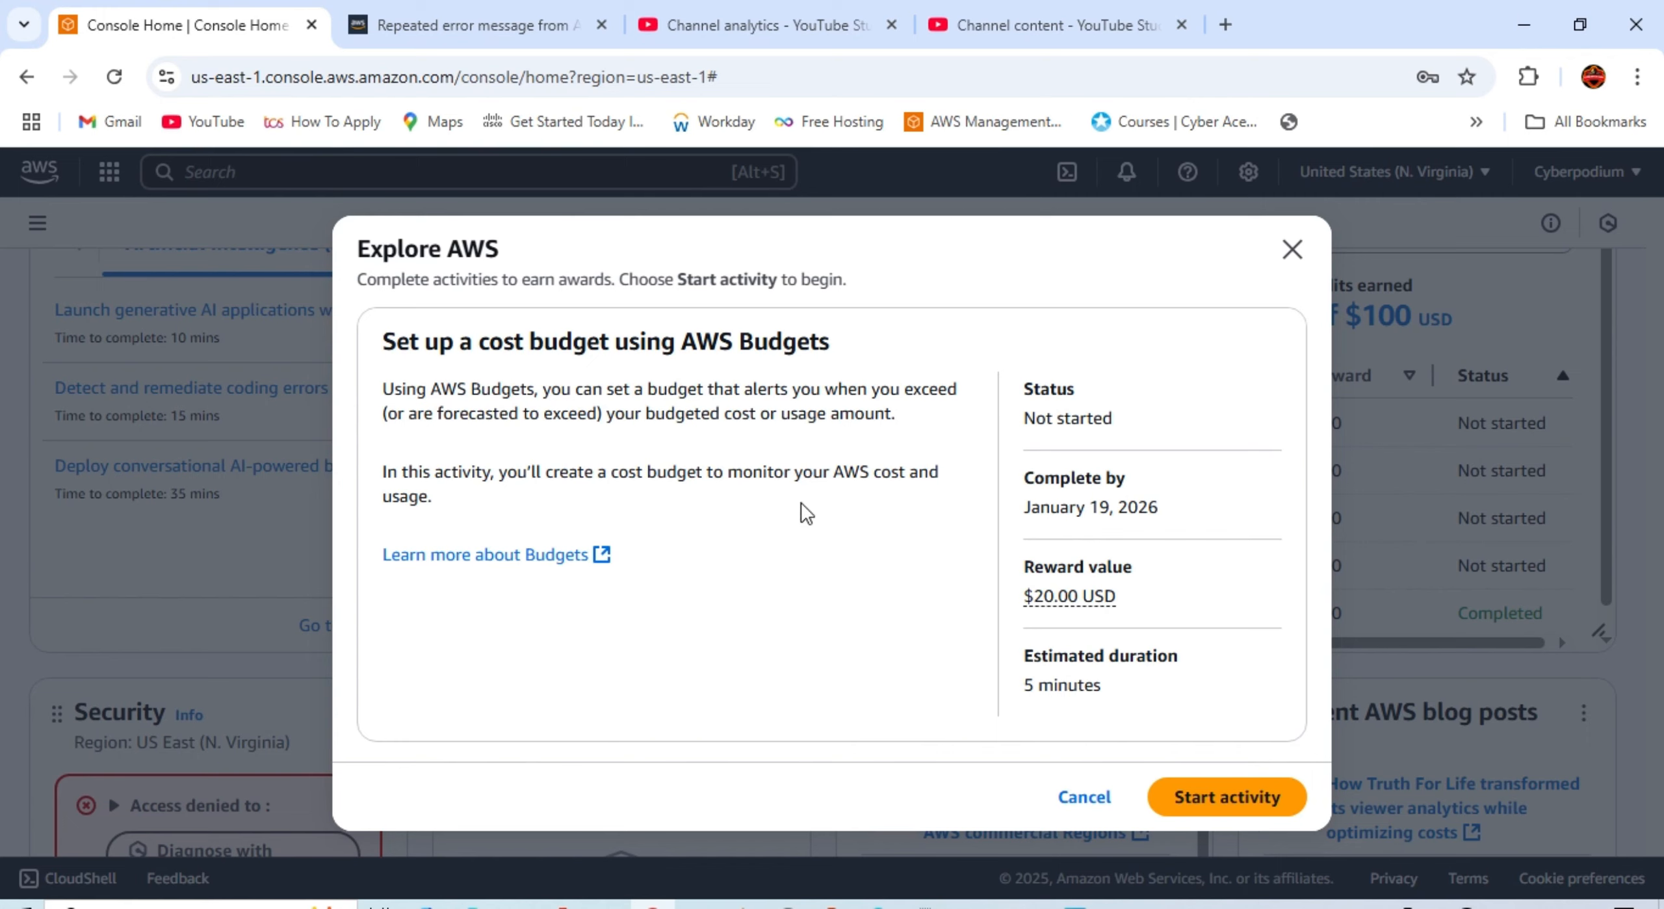
click(1191, 795)
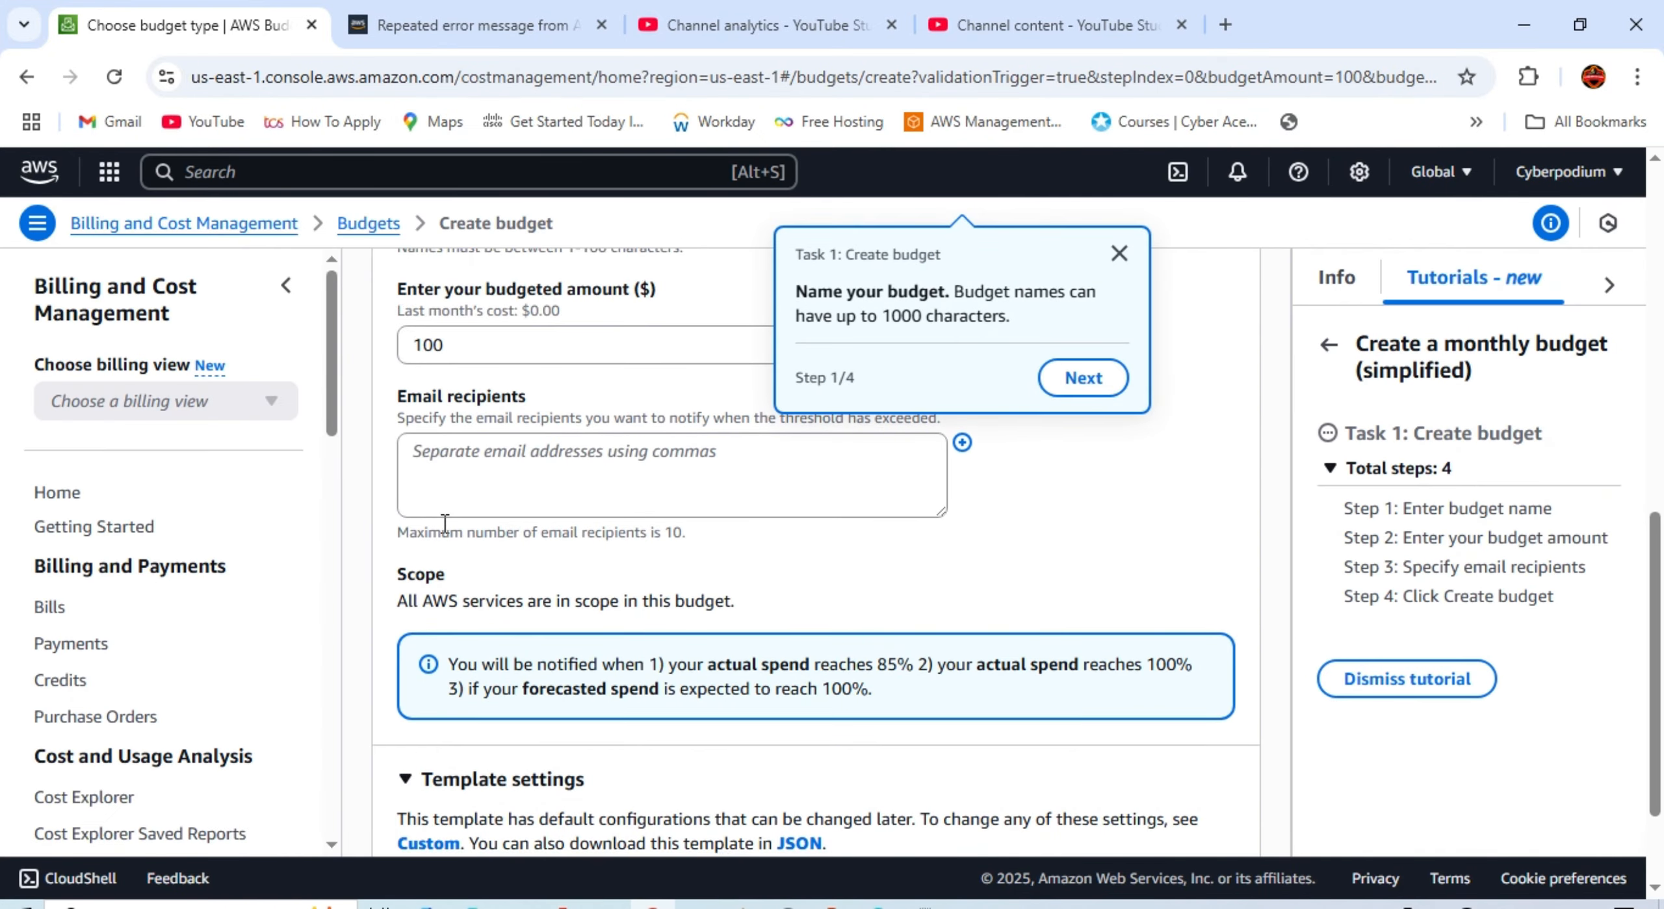
Step: Review the Monthly cost budget template, named My Monthly Cost Budget with amount 100
scroll(432, 546, up, 10)
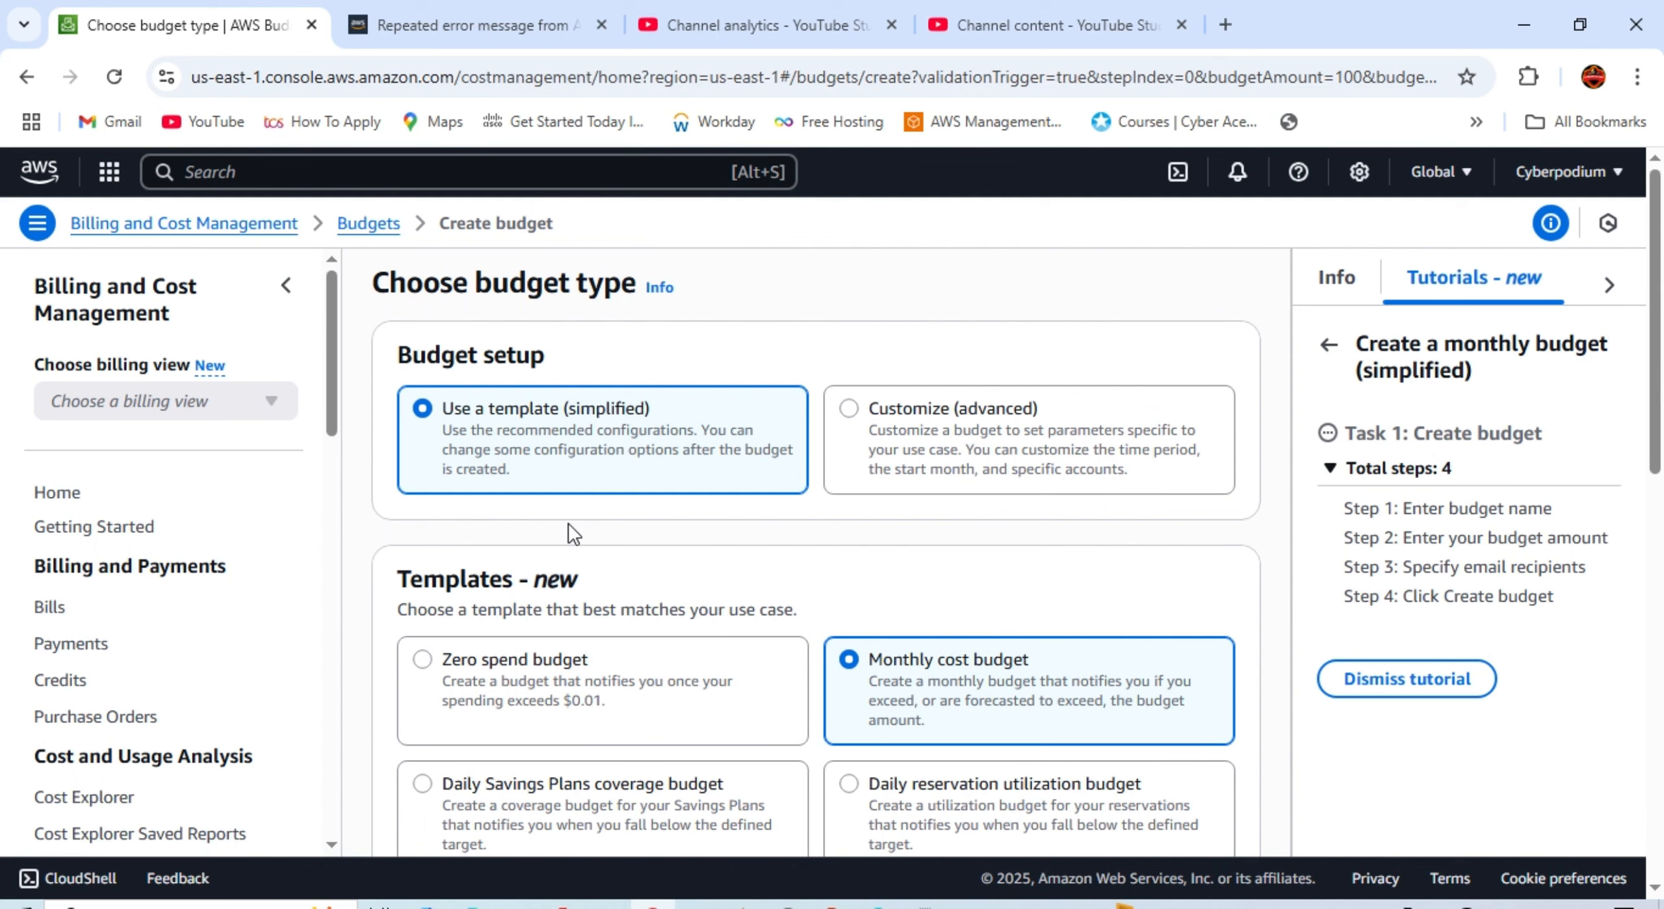
scroll(830, 602, down, 3)
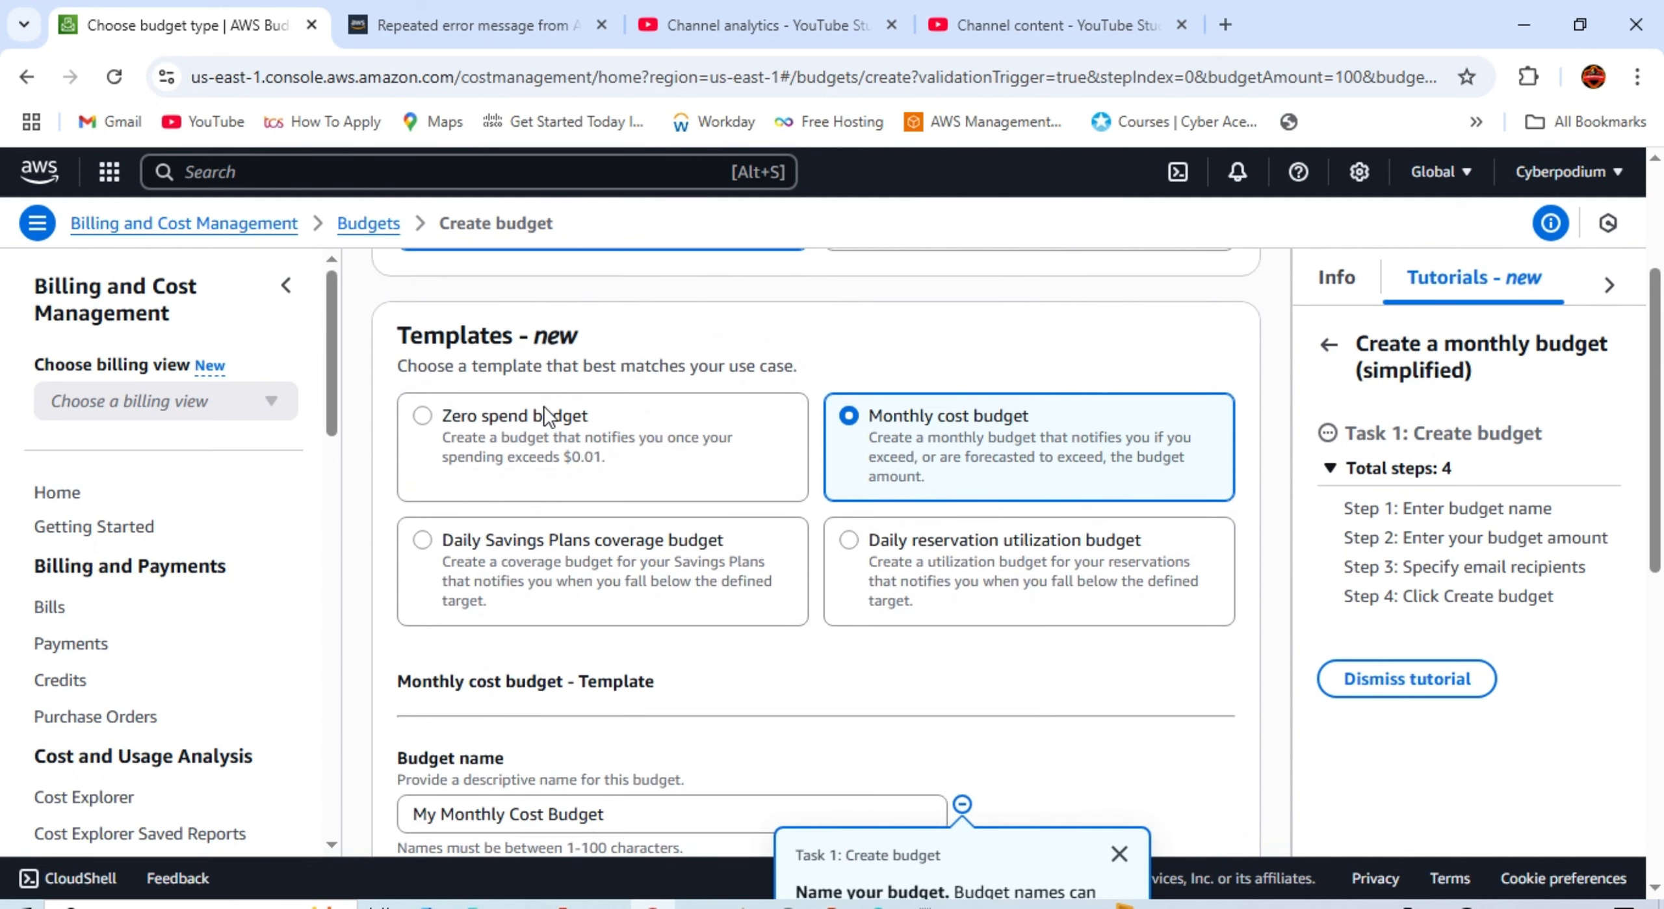
scroll(512, 469, up, 4)
scroll(515, 470, down, 4)
scroll(647, 652, down, 5)
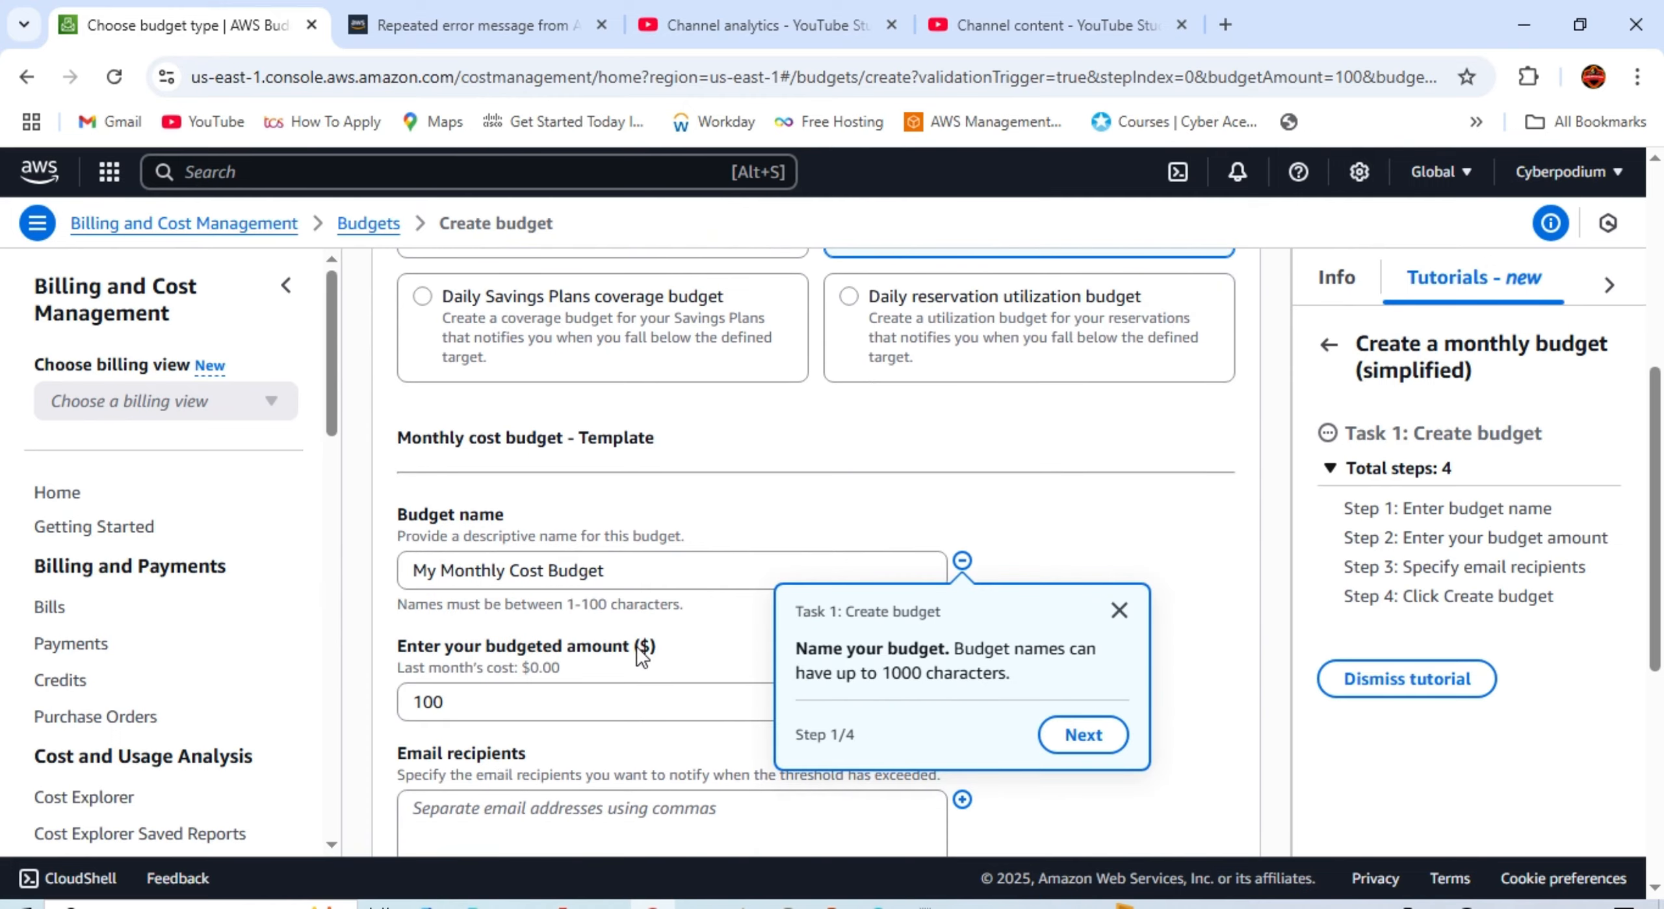
Step: Change the budgeted amount from 100 to 20
click(521, 586)
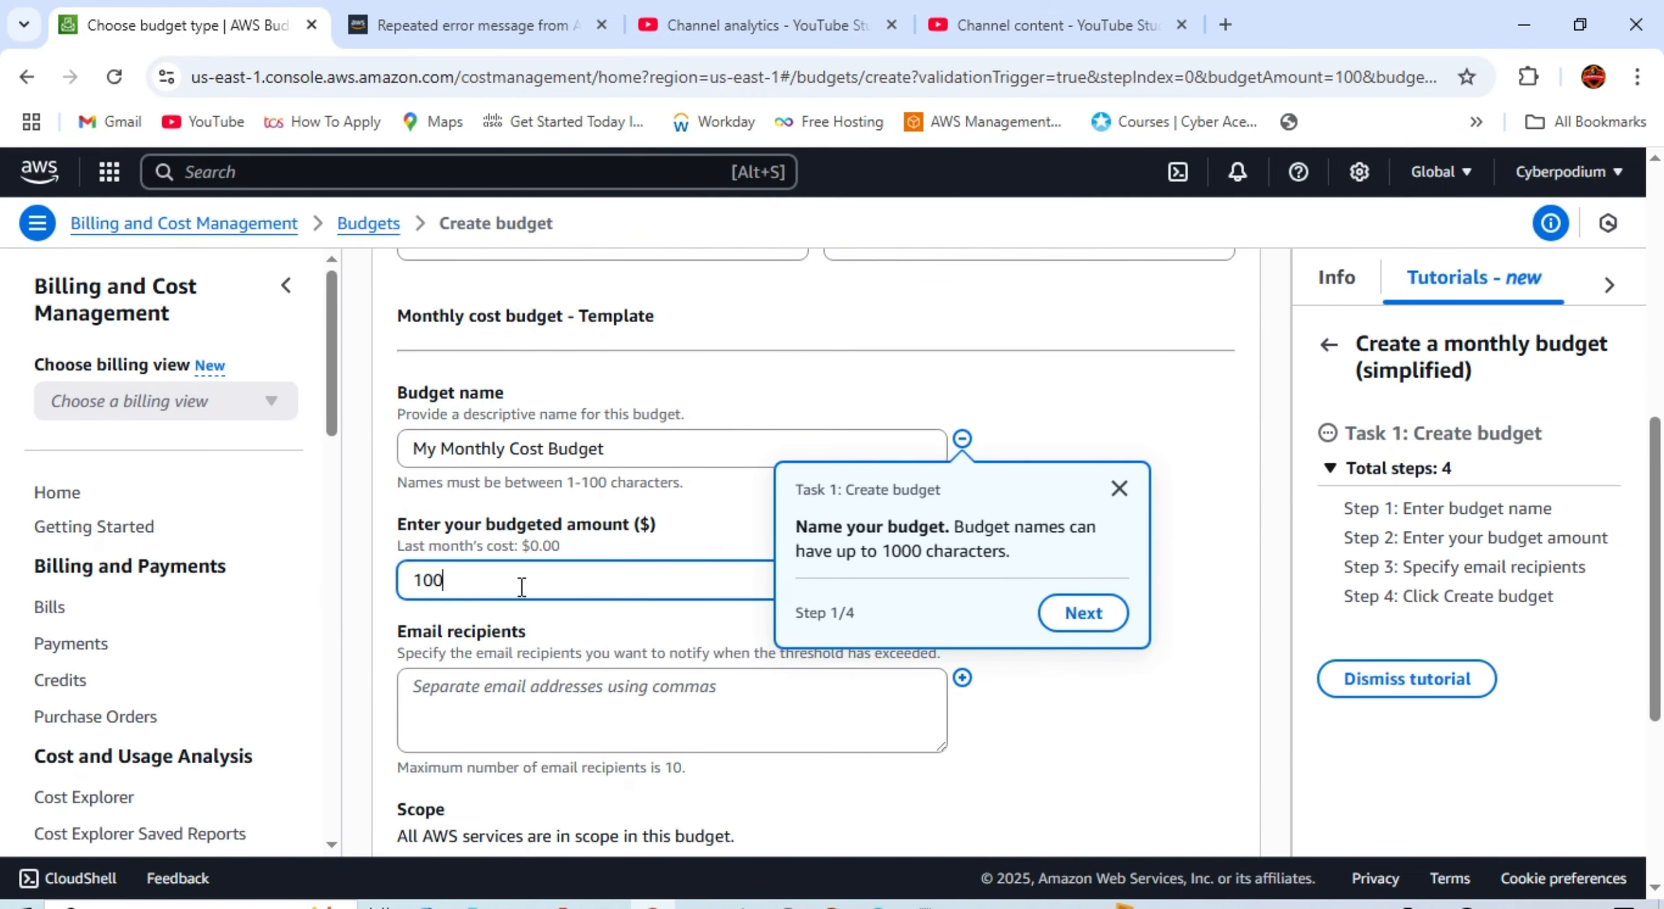
key(BackSpace)
key(BackSpace)
key(BackSpace)
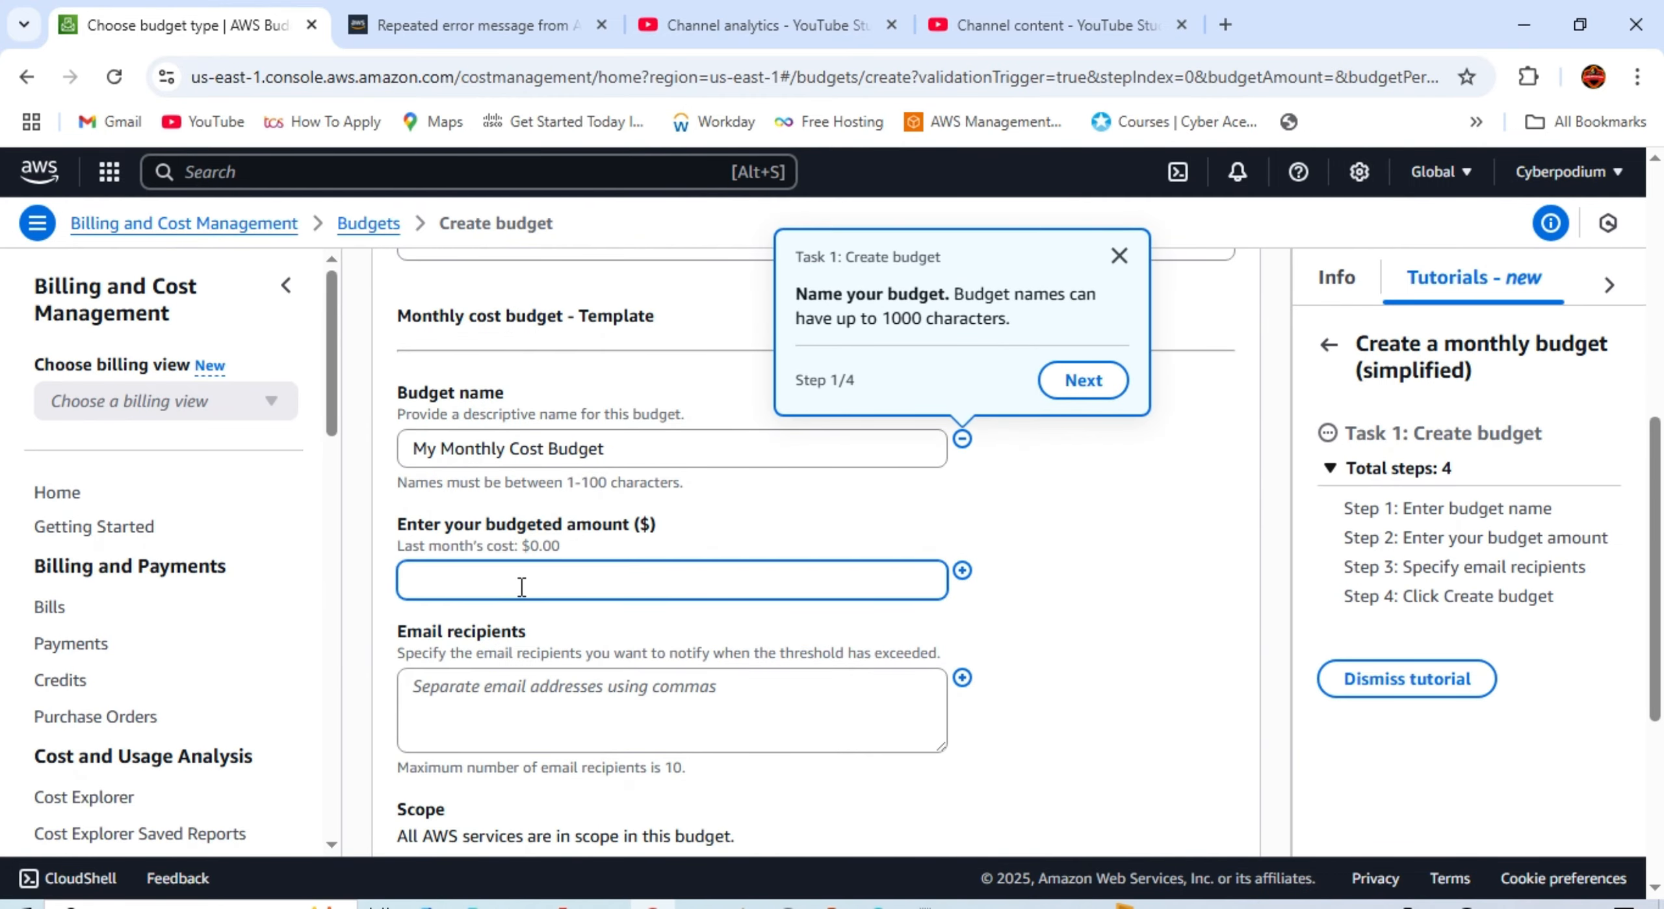
text(20)
Step: Enter the alert recipient's e-mail address in Email recipients, correcting typos
scroll(493, 706, down, 2)
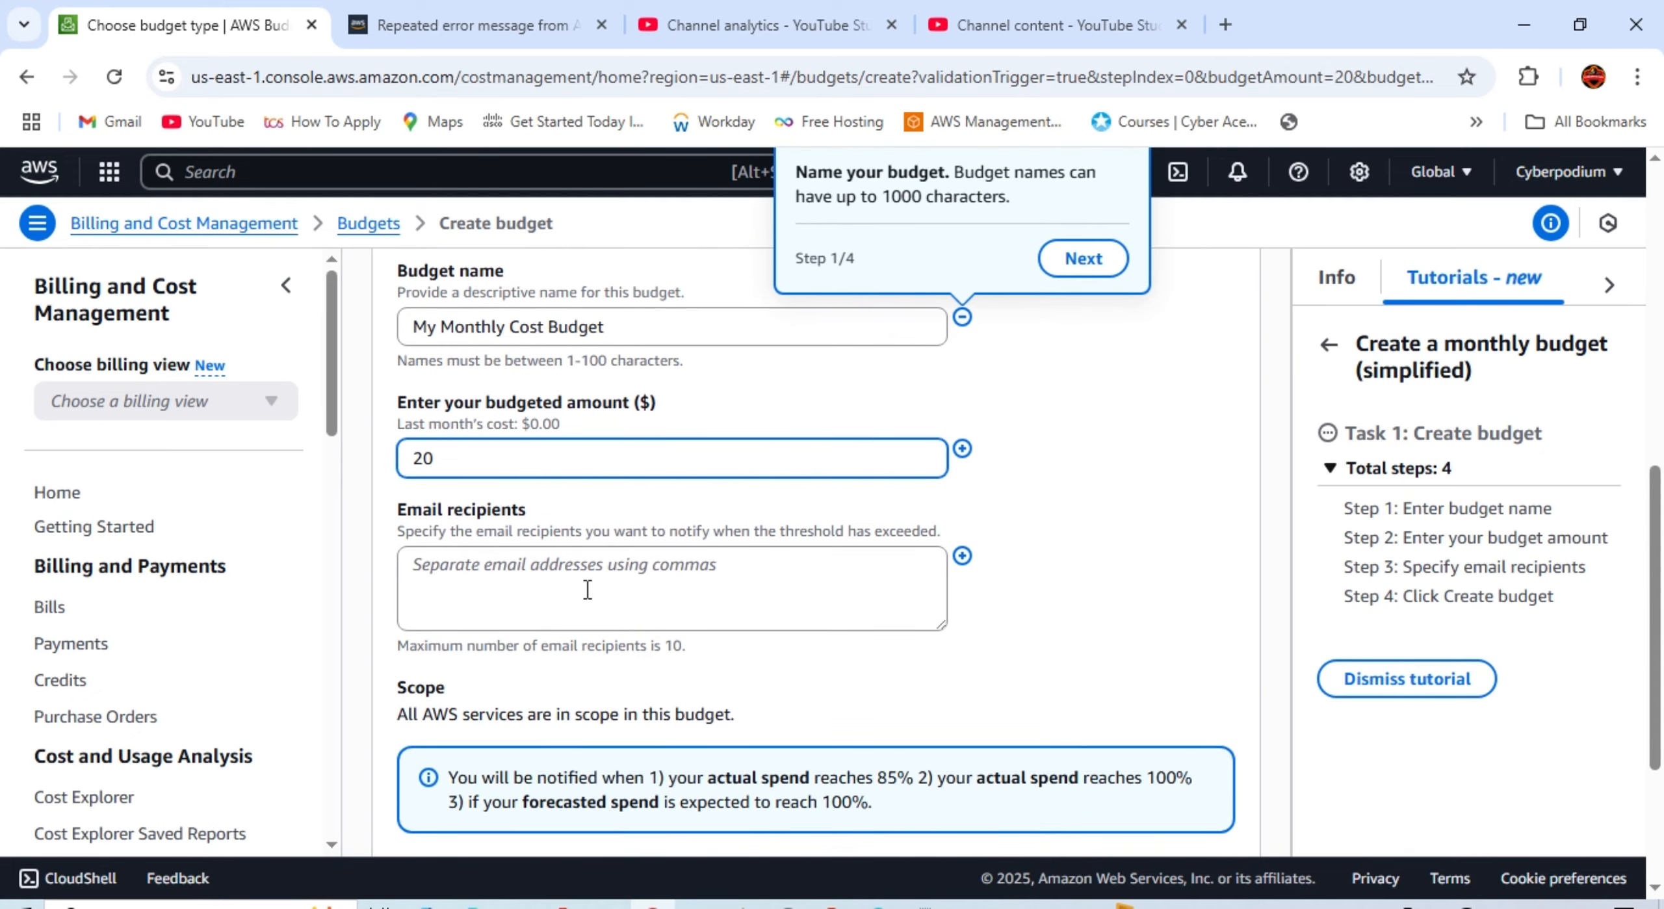
click(588, 585)
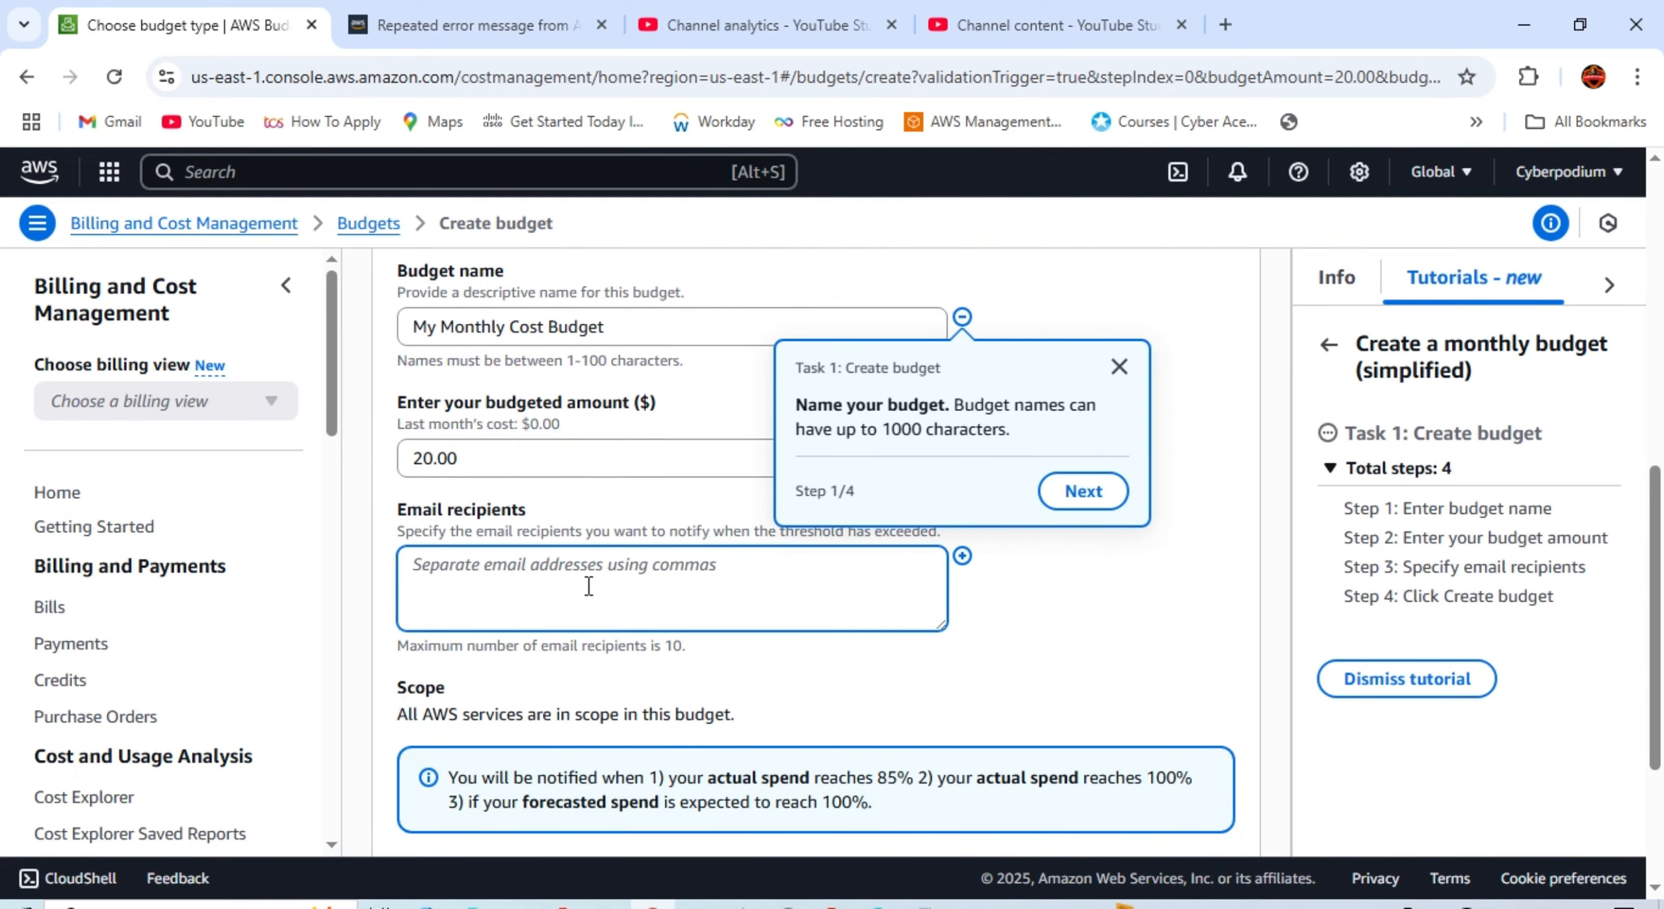
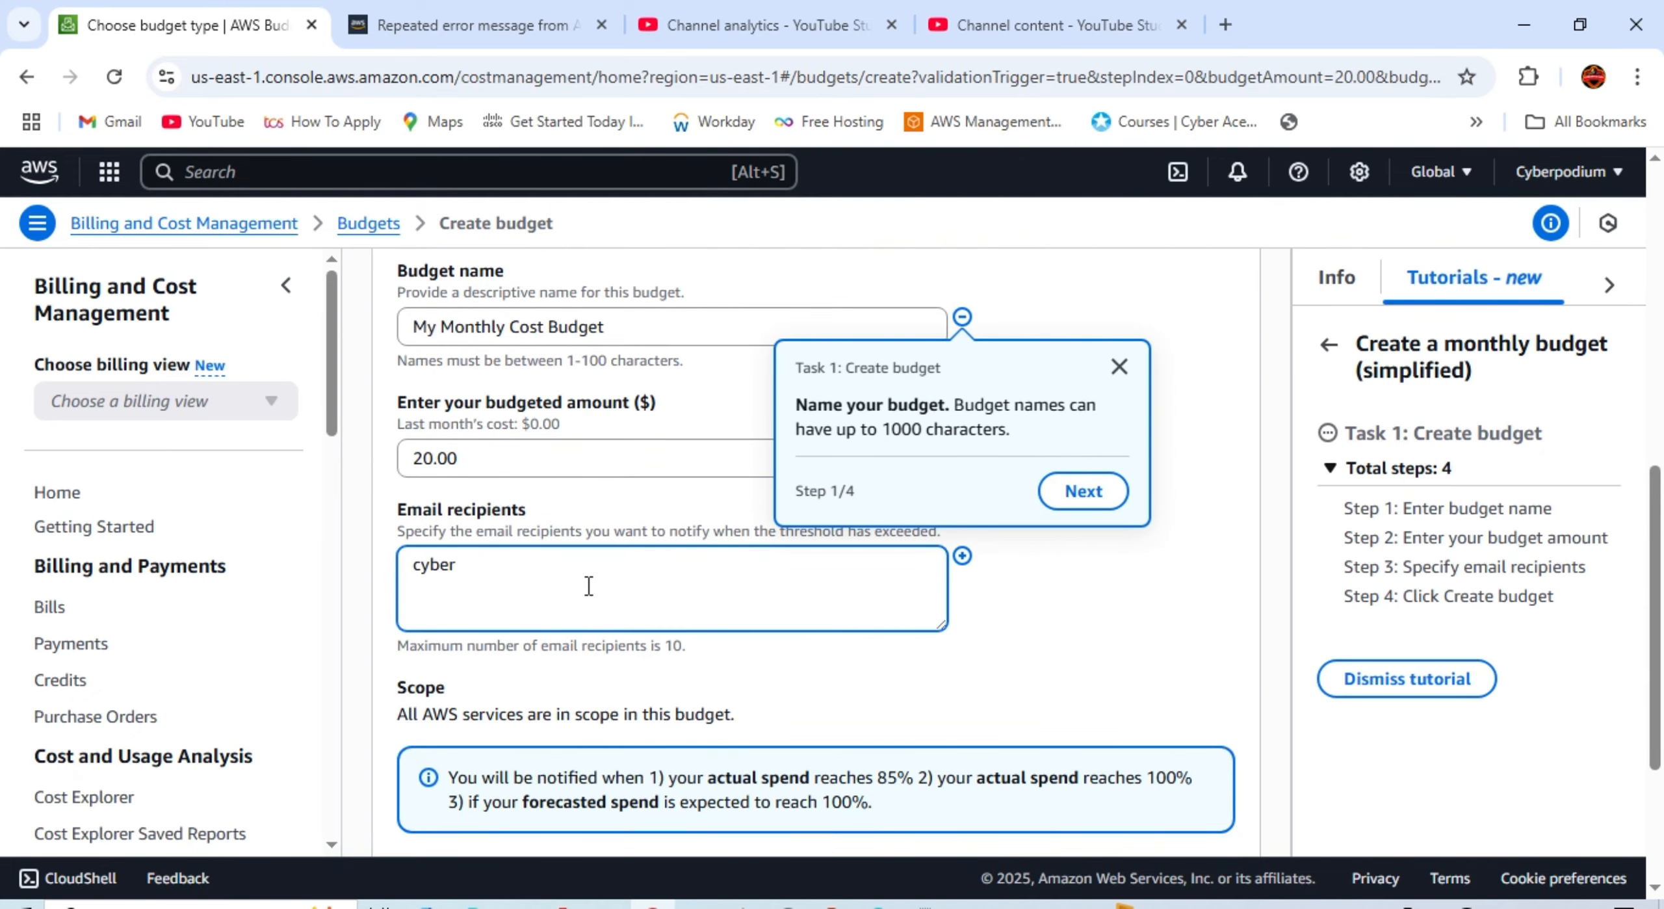
key(BackSpace)
key(BackSpace)
key(BackSpace)
key(BackSpace)
key(BackSpace)
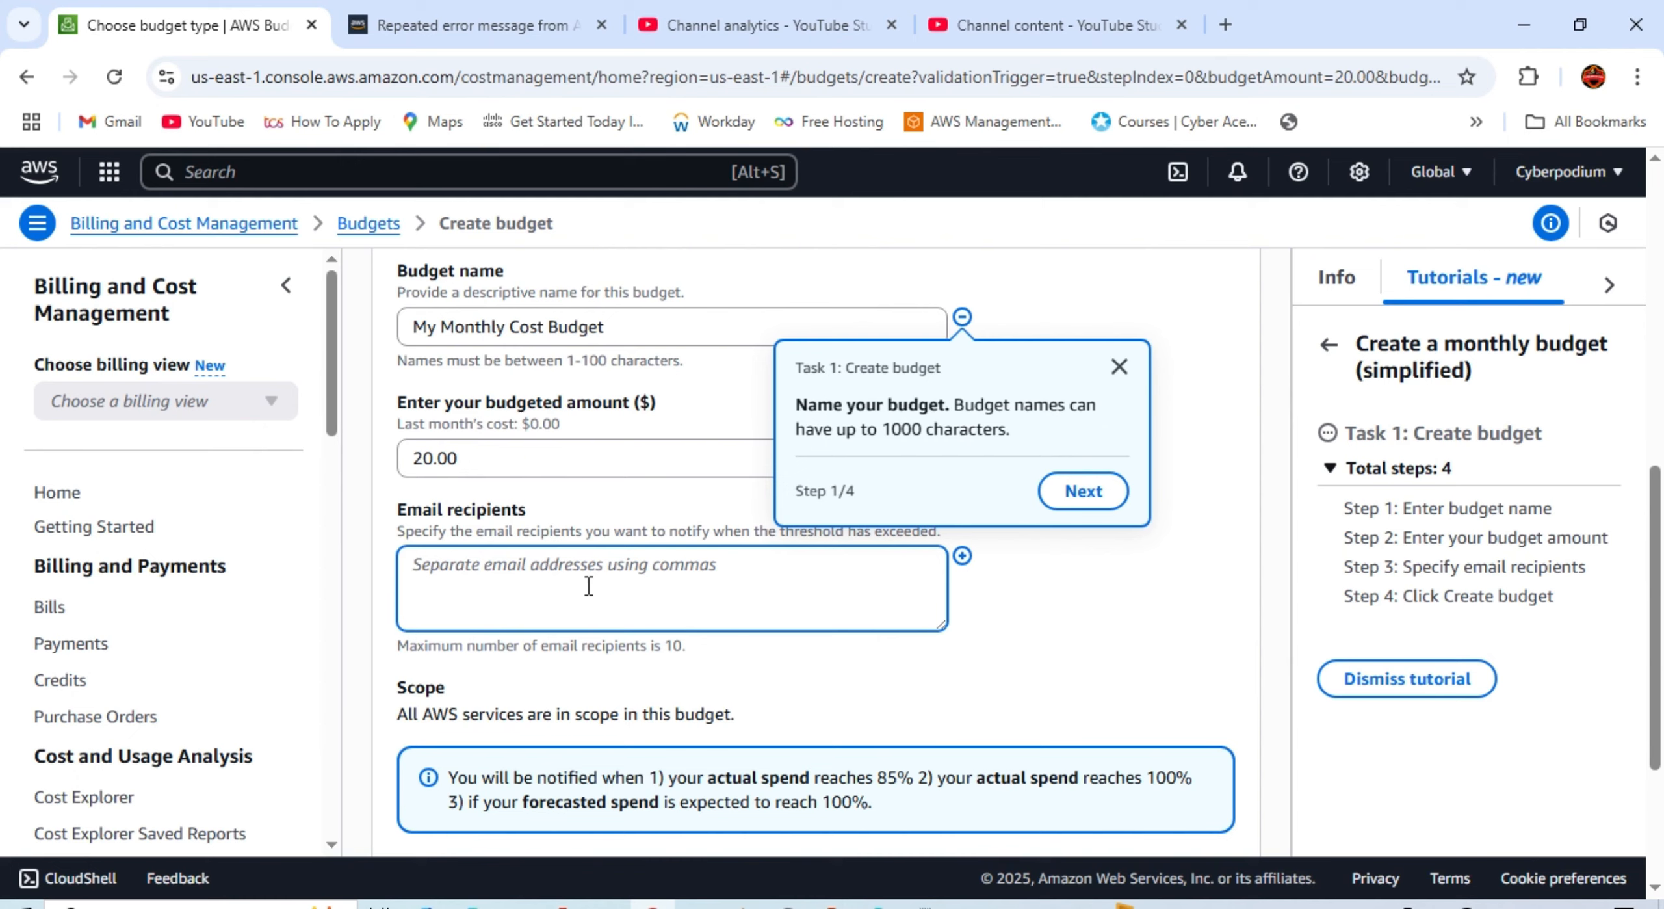
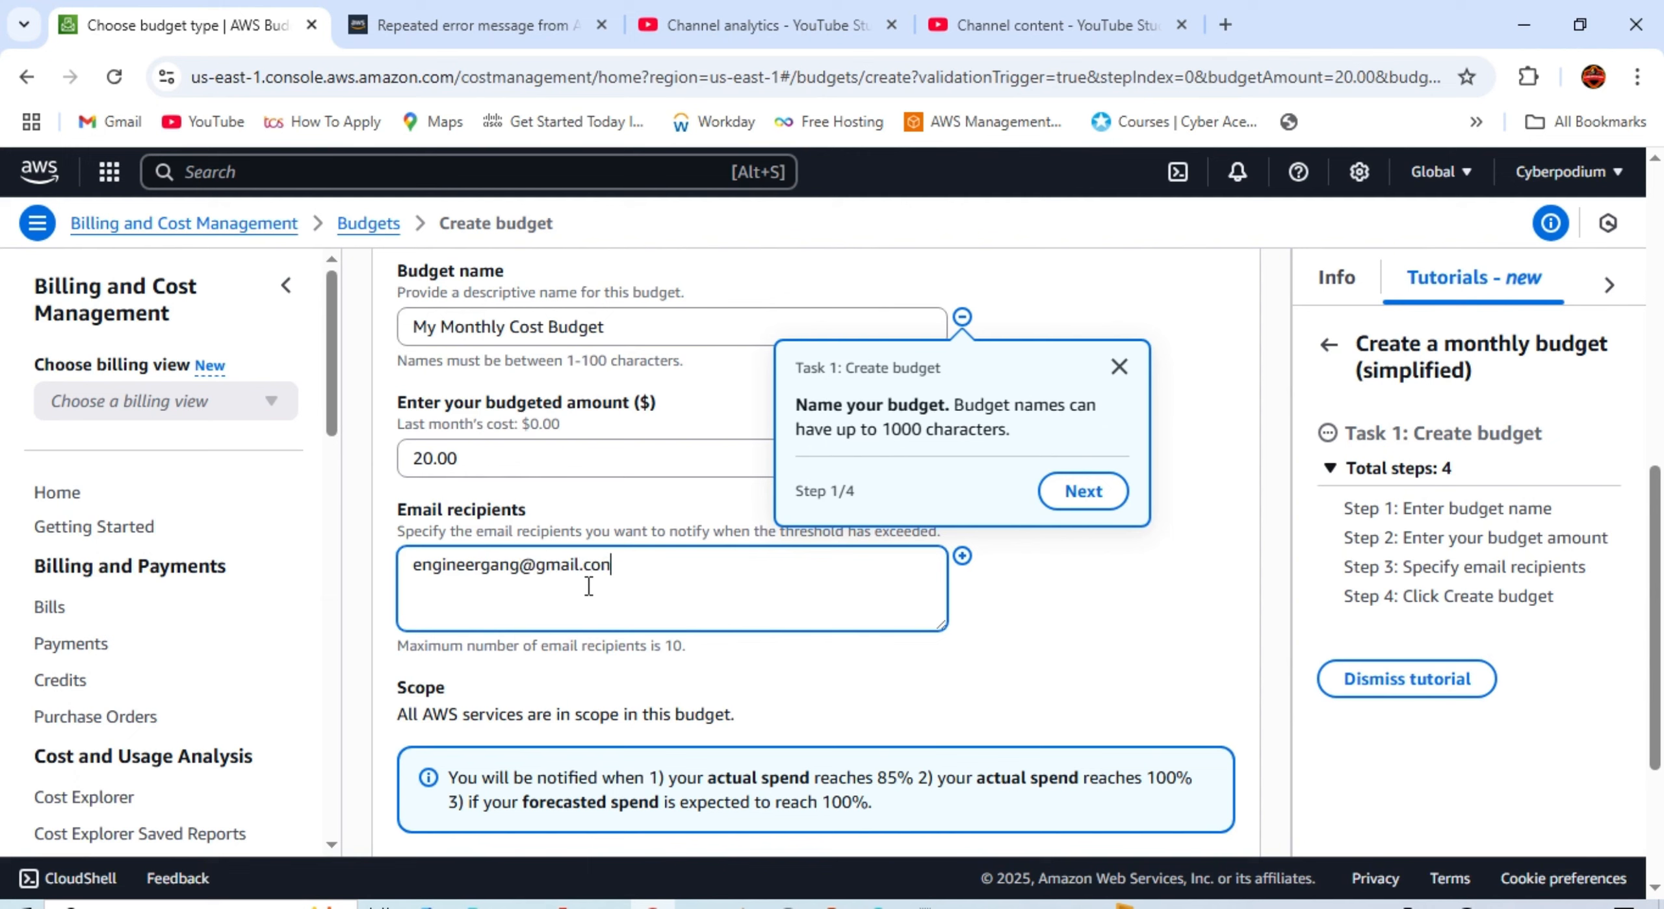
key(BackSpace)
scroll(588, 585, down, 4)
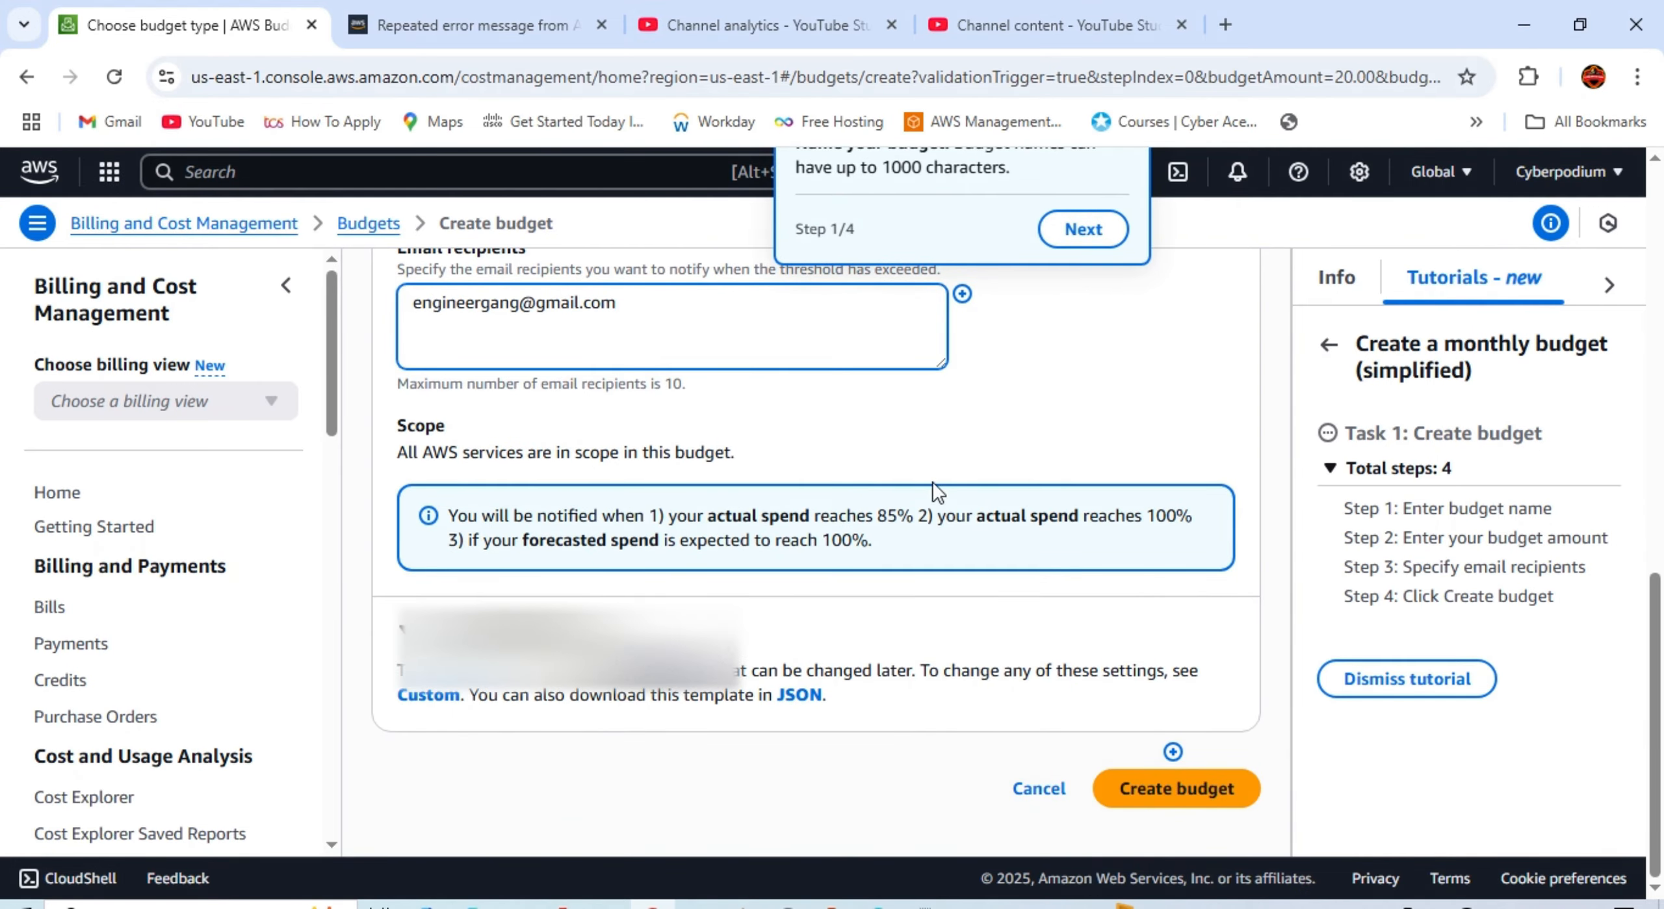
scroll(932, 480, up, 5)
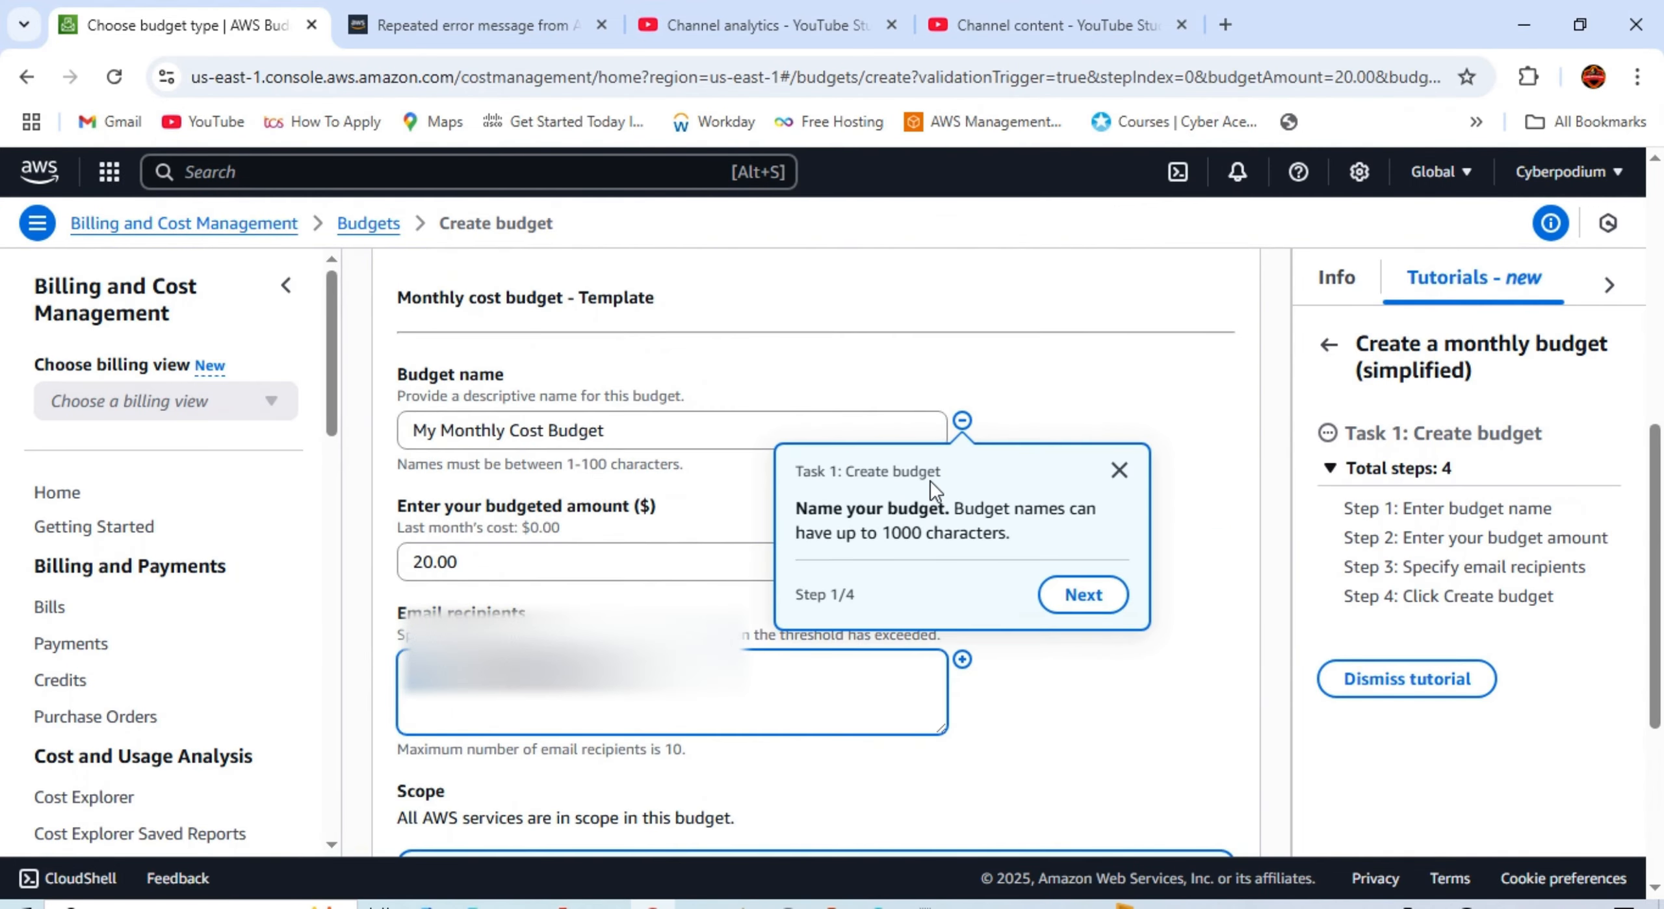
Step: Step through the tutorial guide to its final step and dismiss it
click(1083, 601)
click(1083, 498)
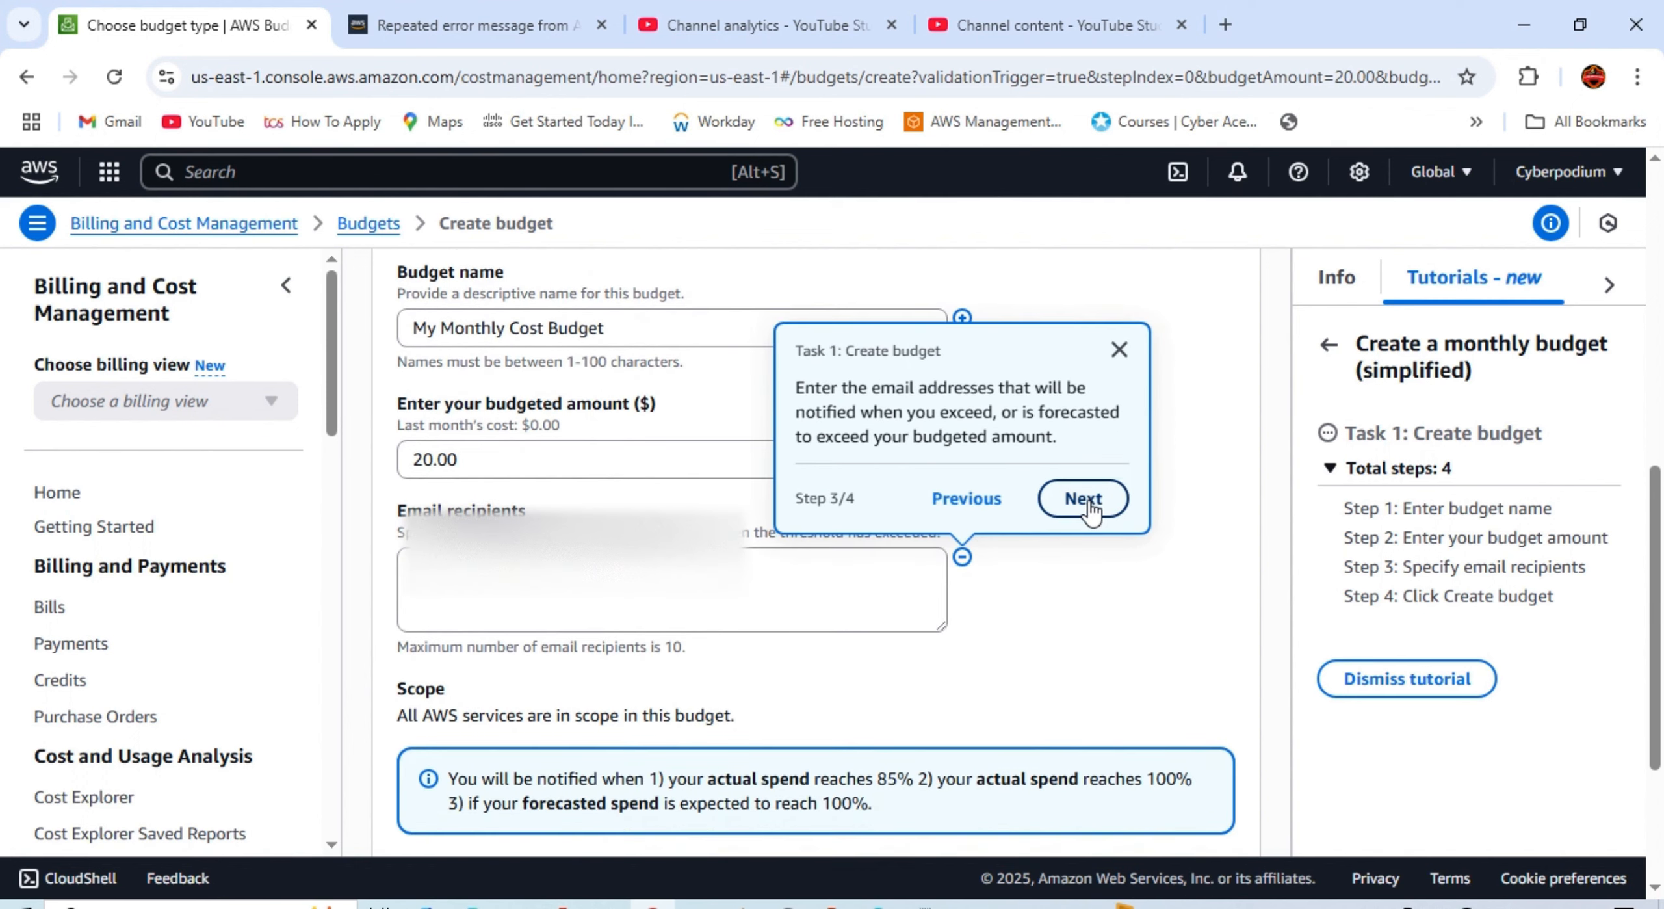
click(1083, 498)
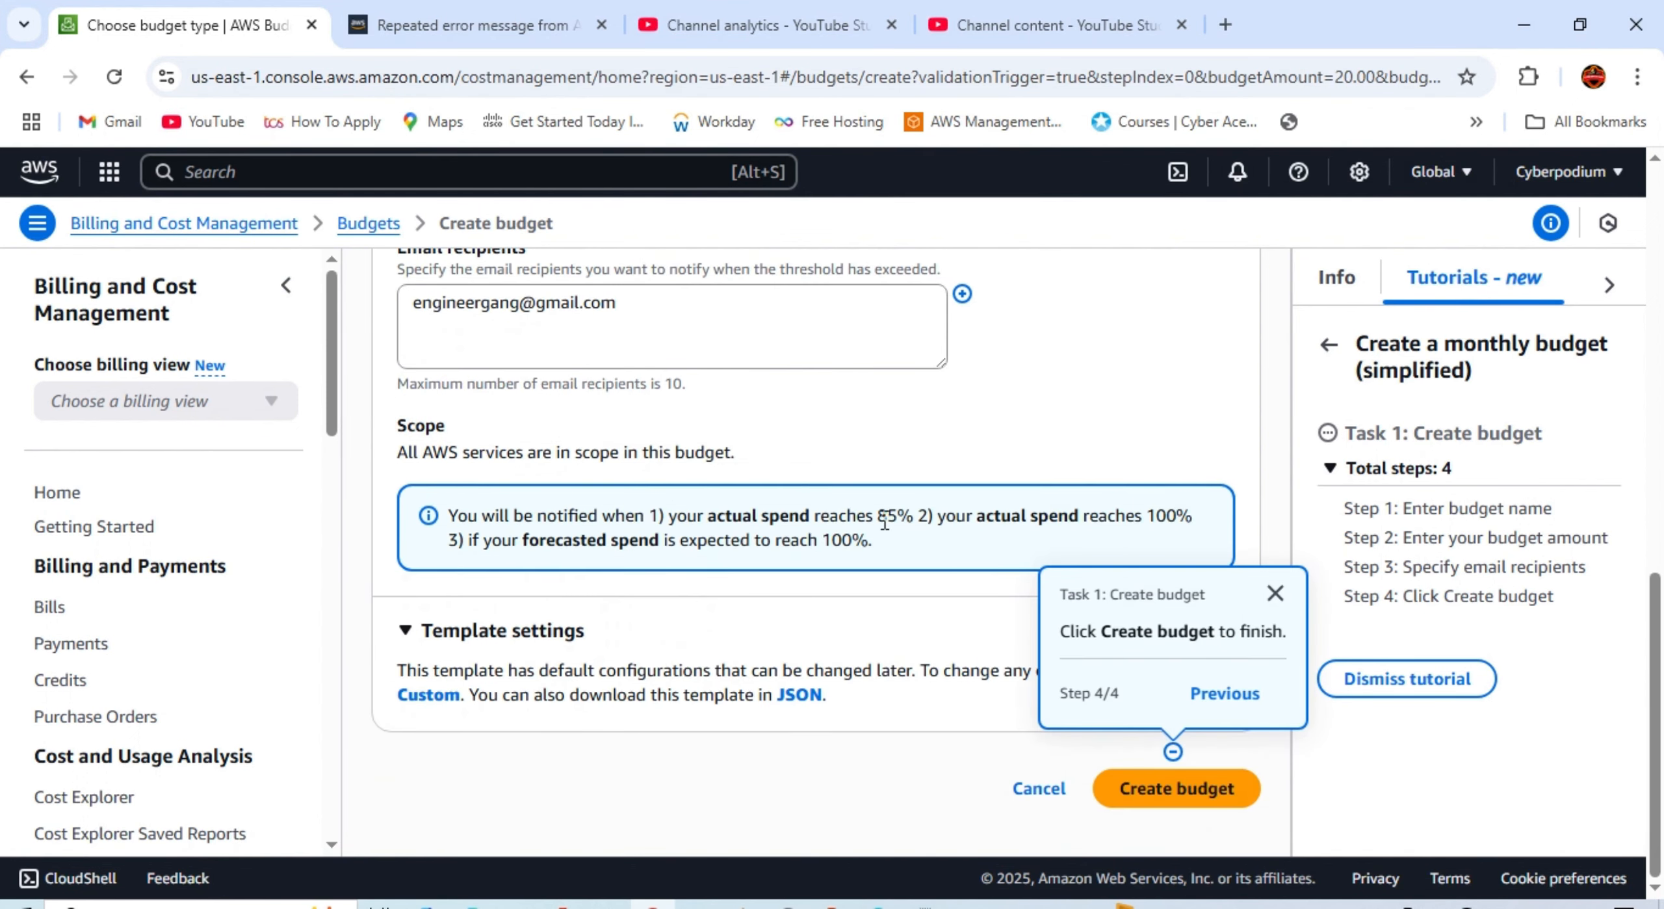
click(1275, 593)
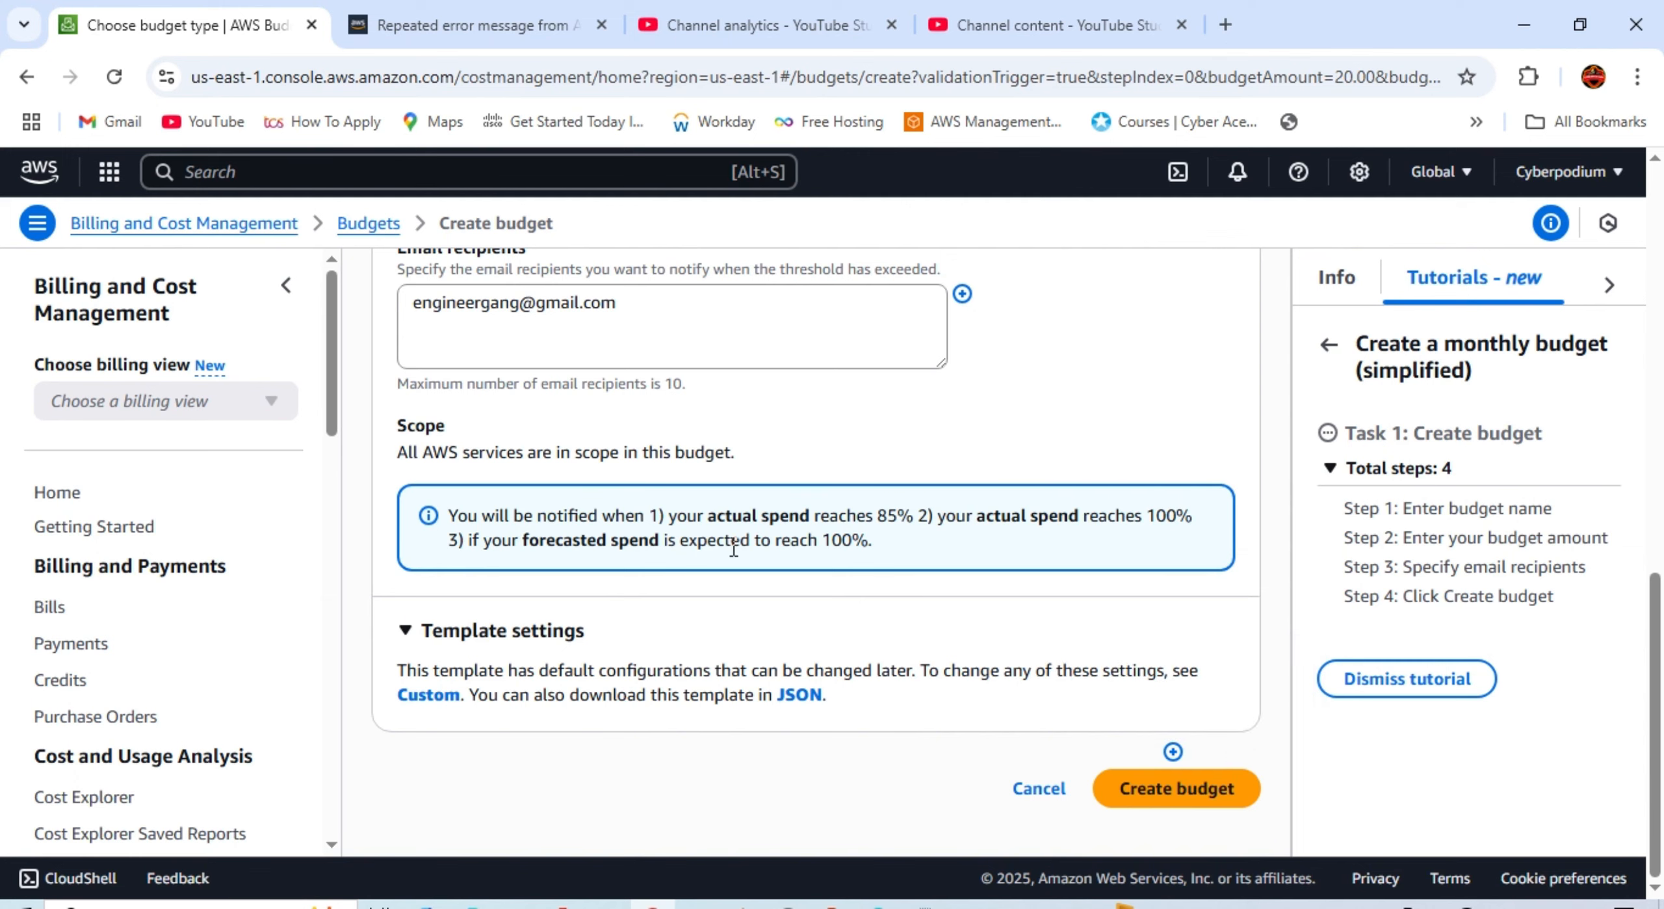
Step: Review the alert conditions, including the 85% threshold and actual spend reaching 100%
drag(911, 515, 877, 521)
drag(978, 514, 1204, 513)
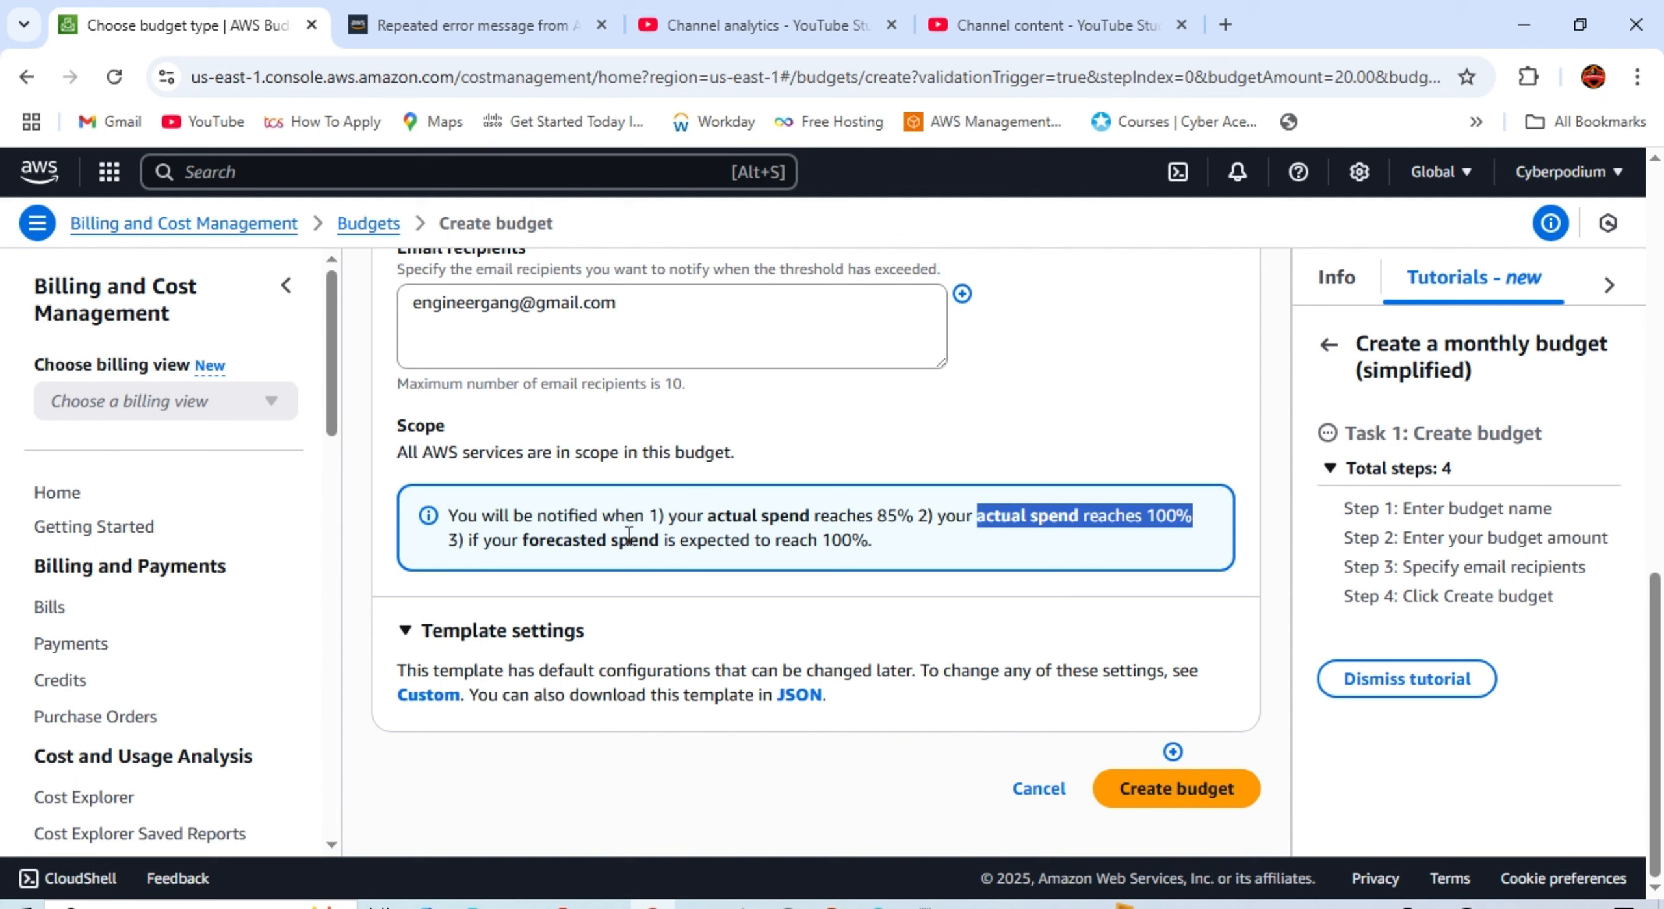
drag(874, 544, 445, 522)
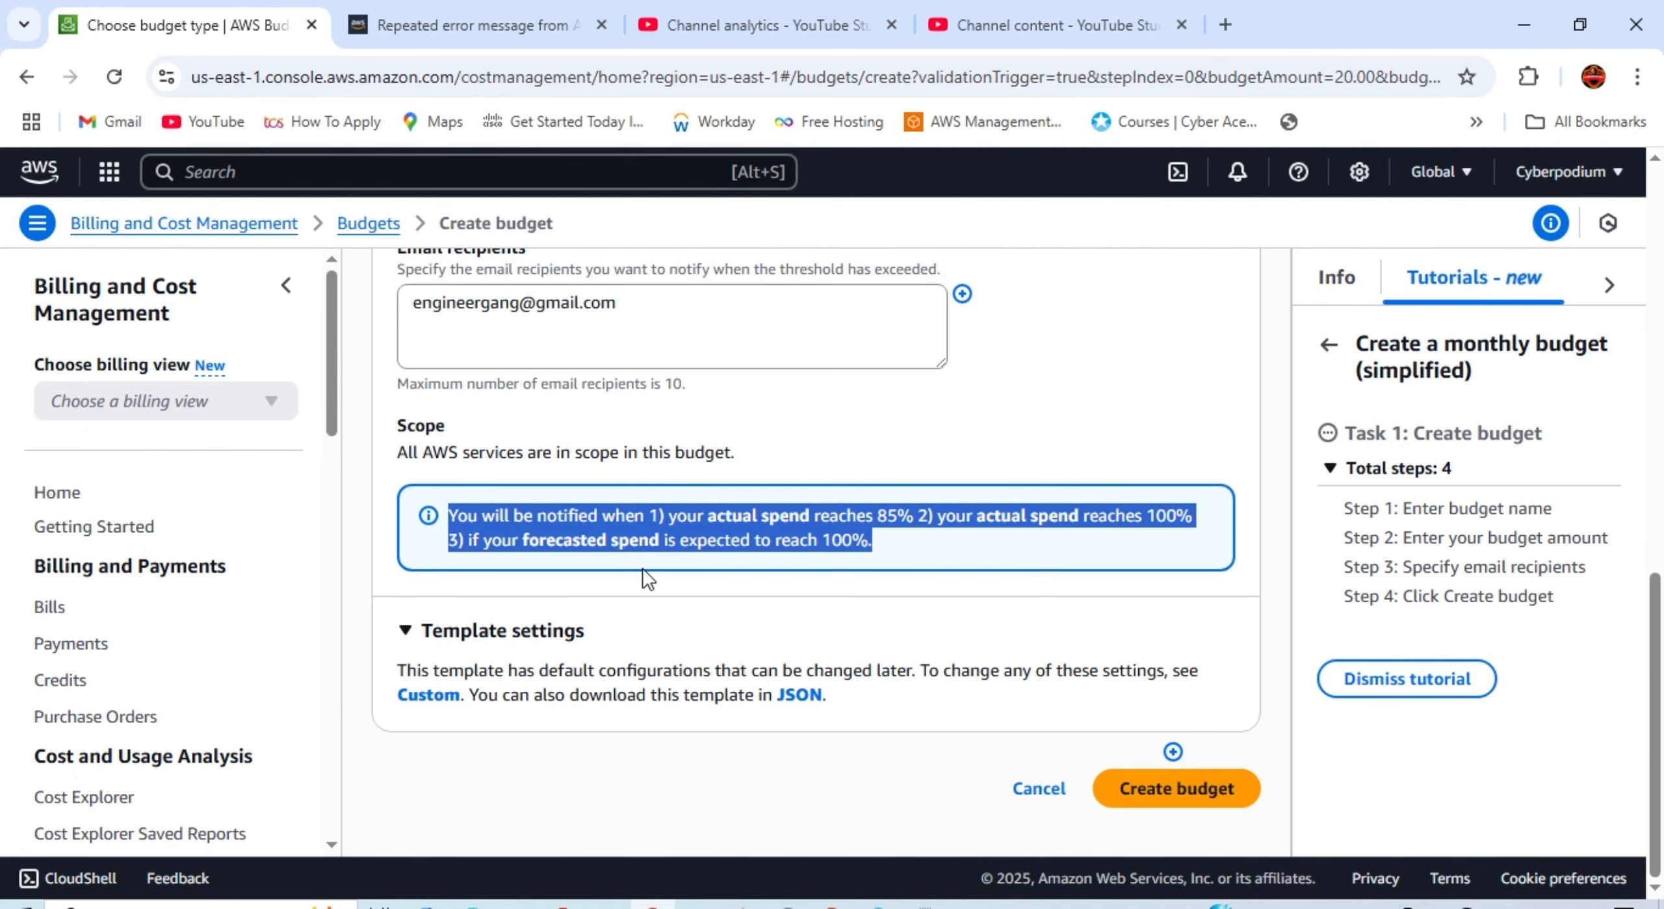
scroll(847, 740, up, 8)
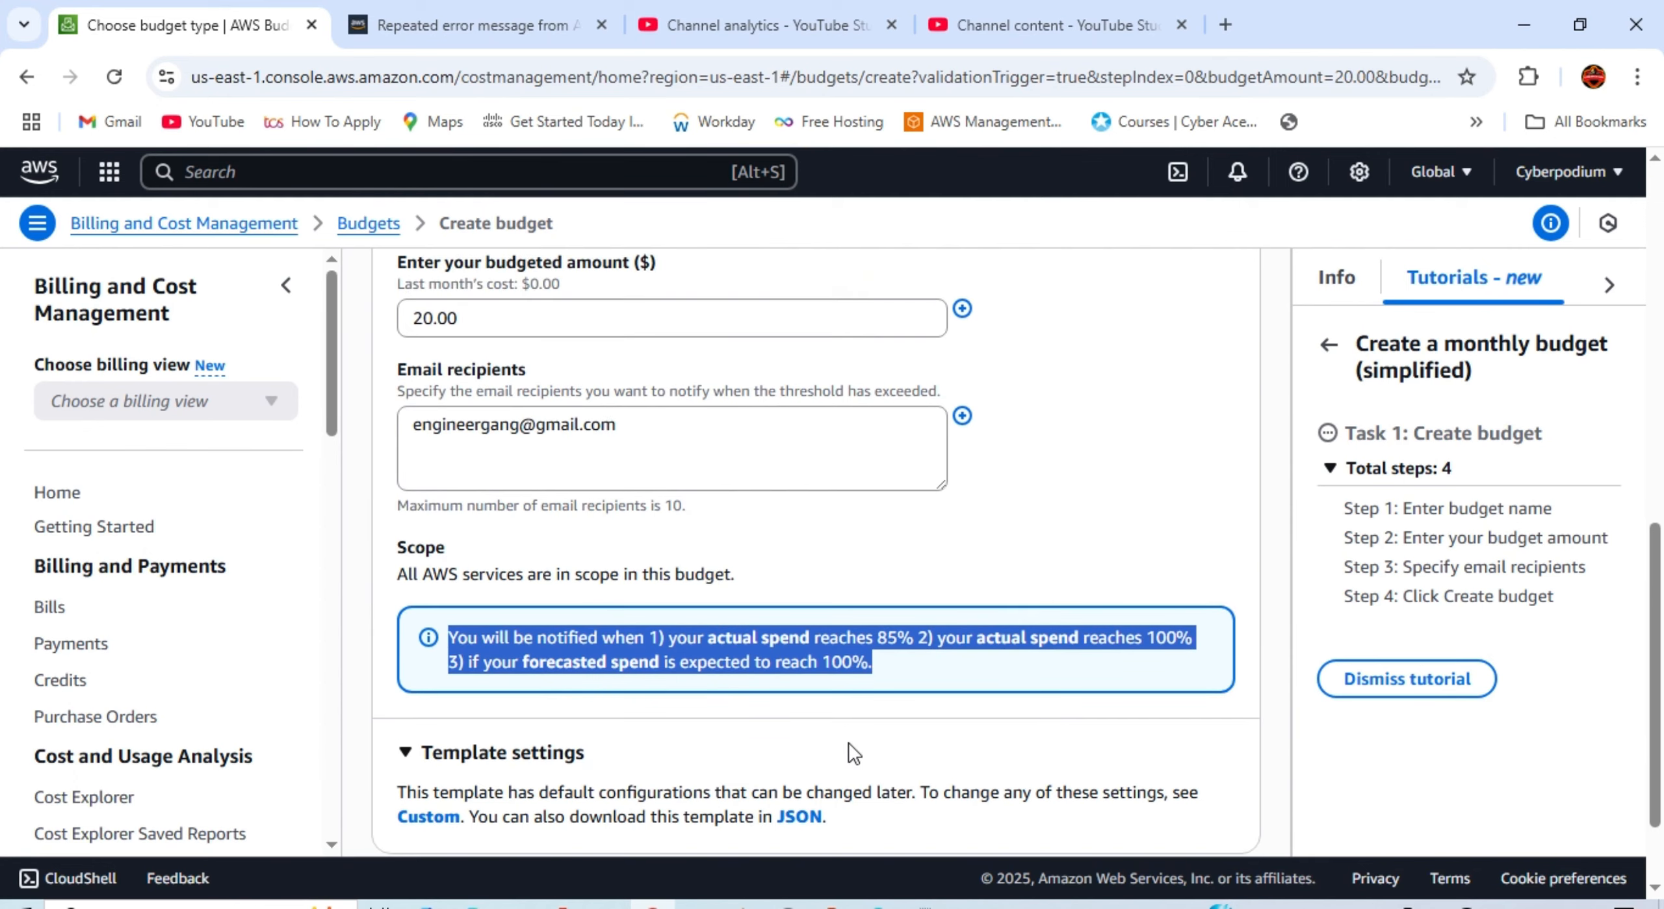
scroll(847, 735, up, 1)
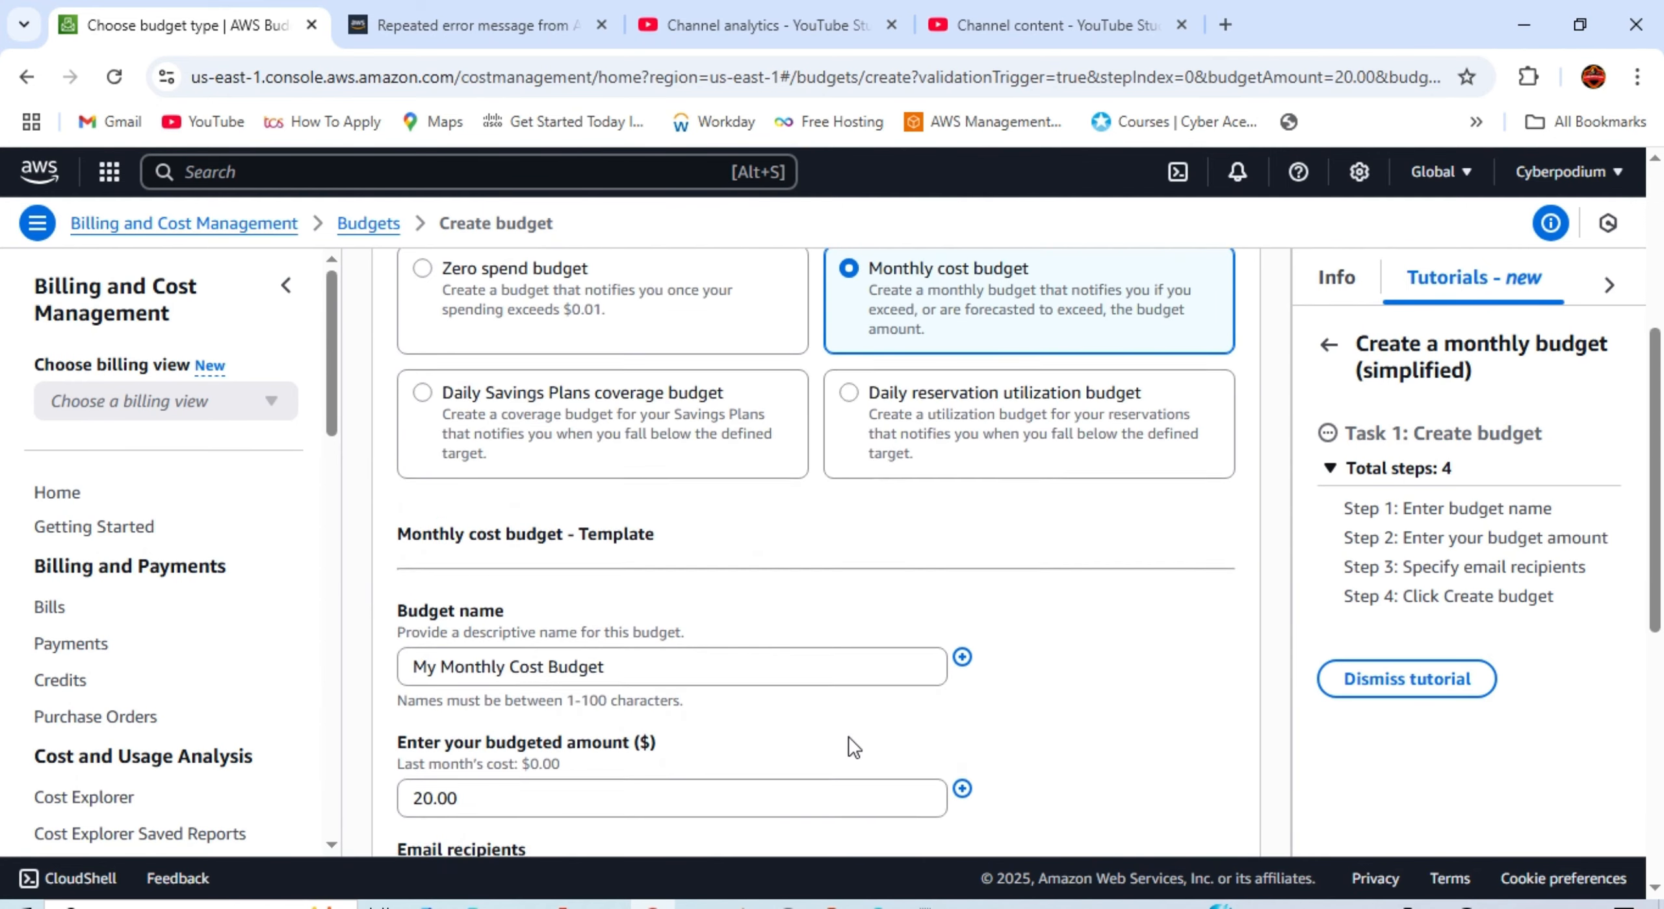
scroll(847, 735, down, 10)
Step: Create the $20 budget and open My Monthly Cost Budget's details
click(1131, 790)
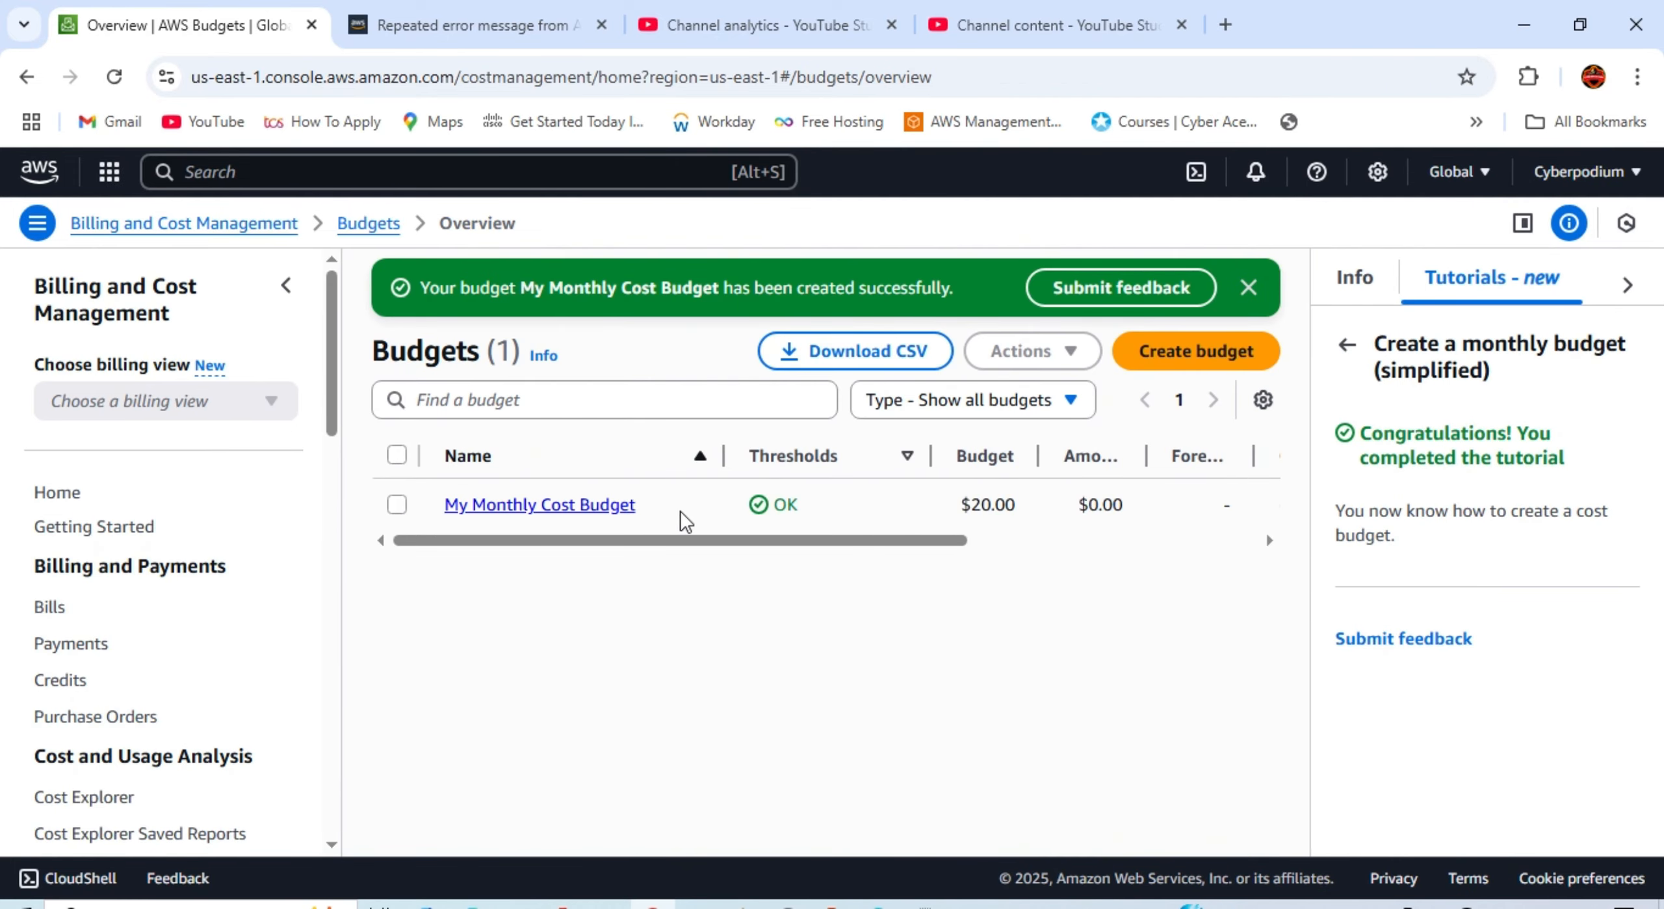
click(564, 507)
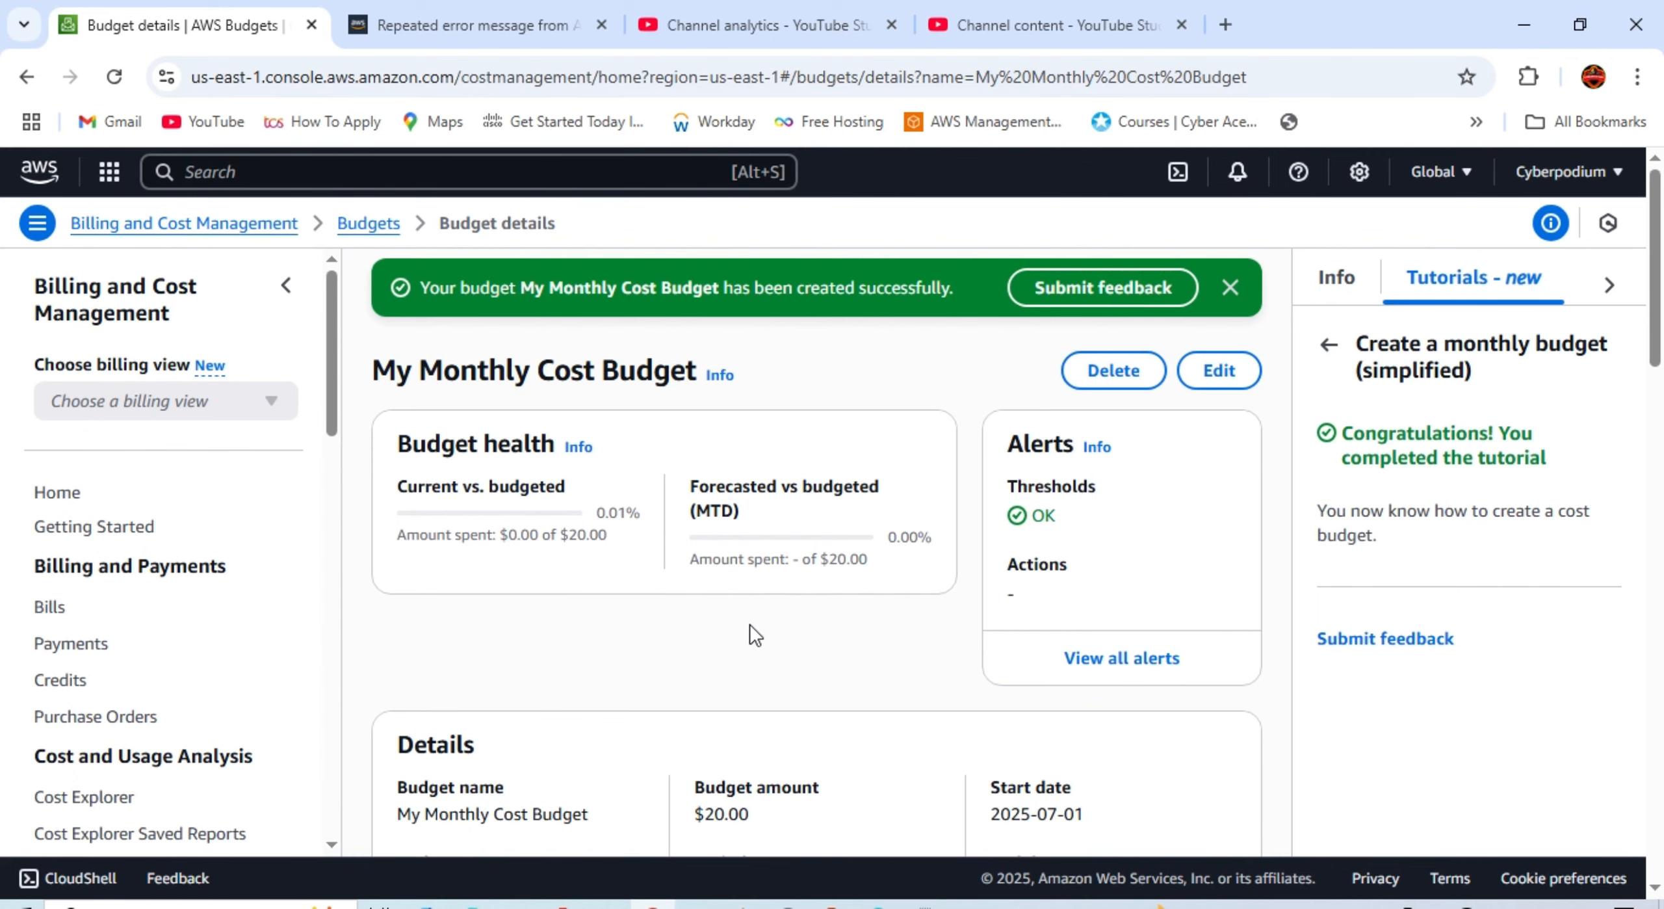
scroll(749, 624, down, 2)
scroll(749, 624, up, 2)
Step: Show the budget's alerts: 85% actual, 100% forecasted and 100% actual
click(1328, 347)
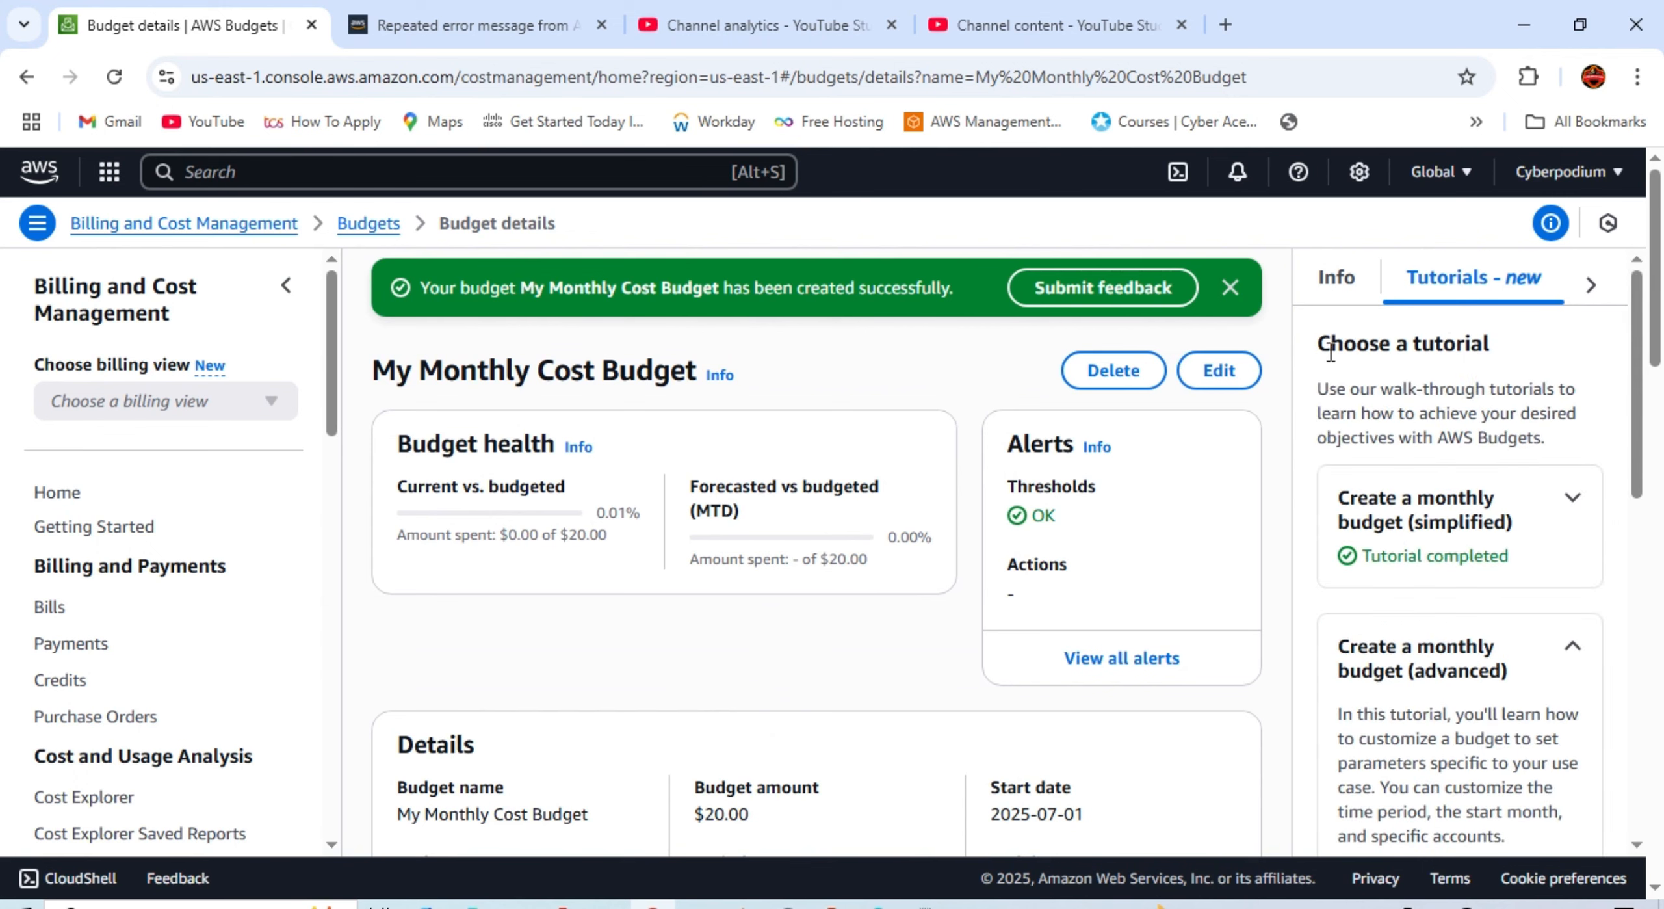
scroll(988, 497, down, 5)
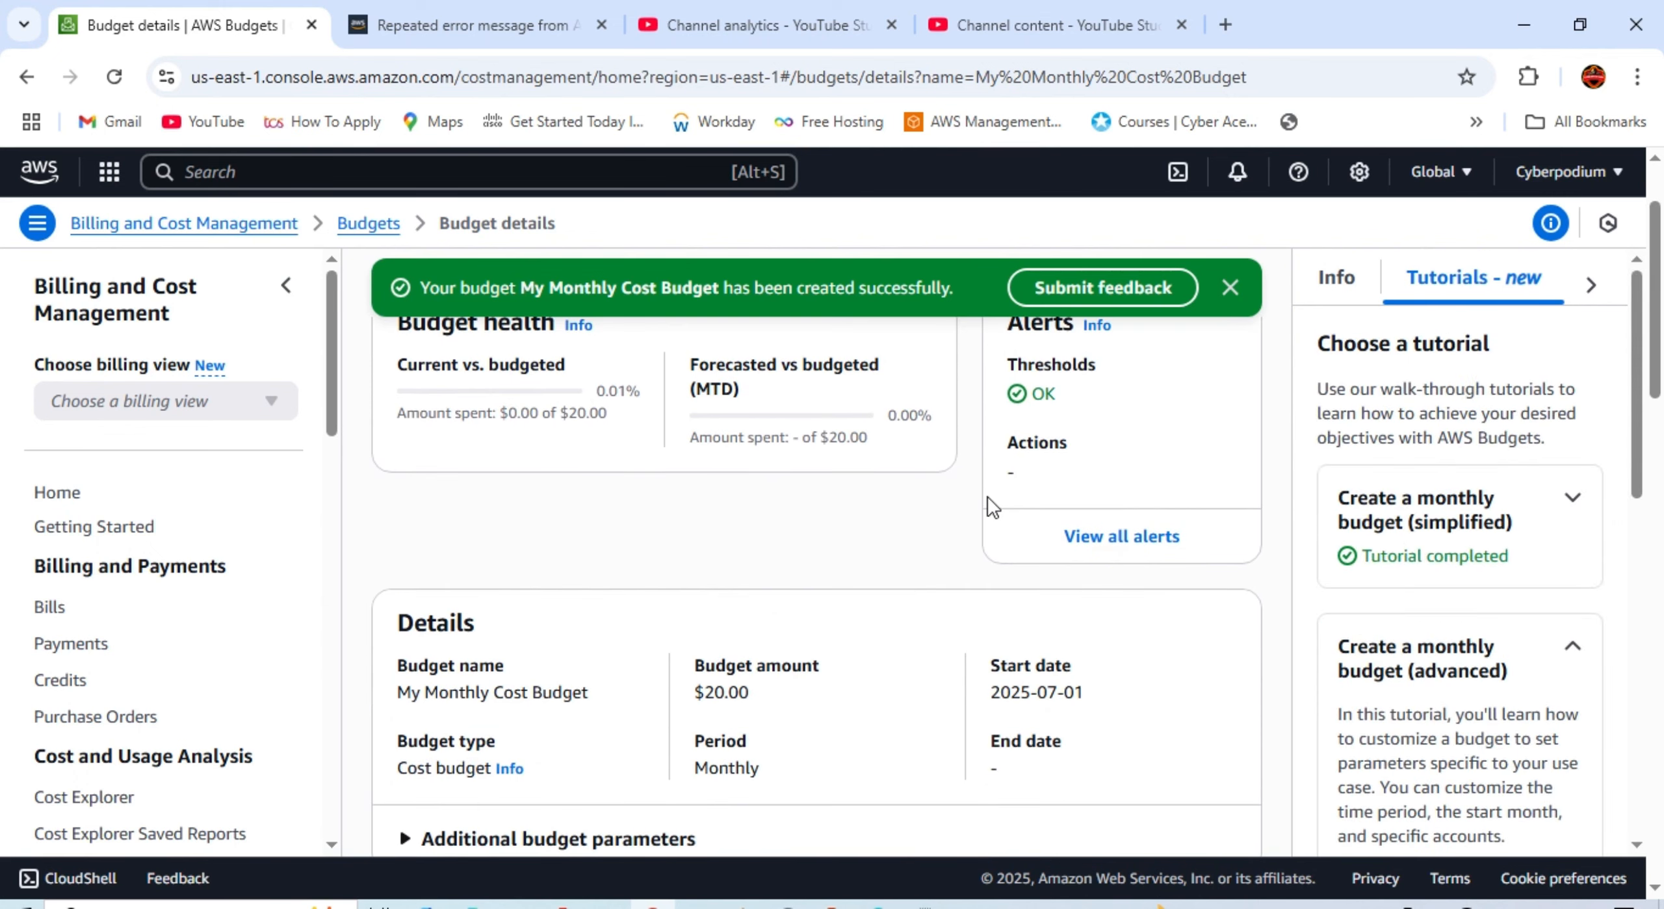
scroll(988, 497, up, 5)
scroll(714, 679, down, 8)
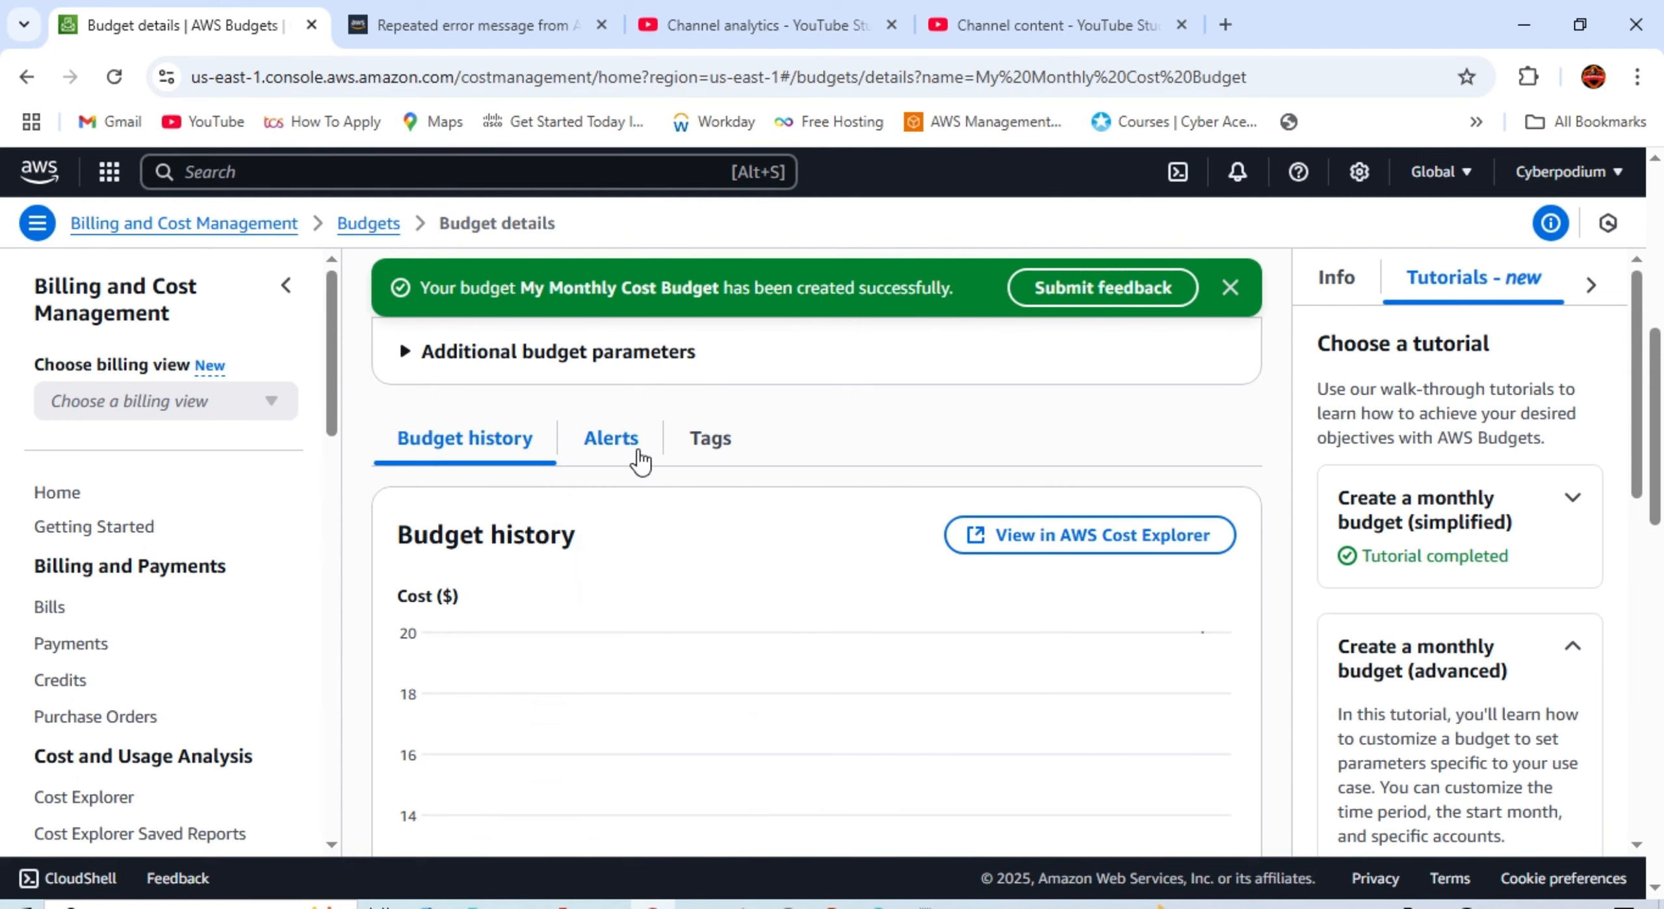
click(627, 459)
scroll(598, 585, down, 5)
scroll(591, 601, up, 3)
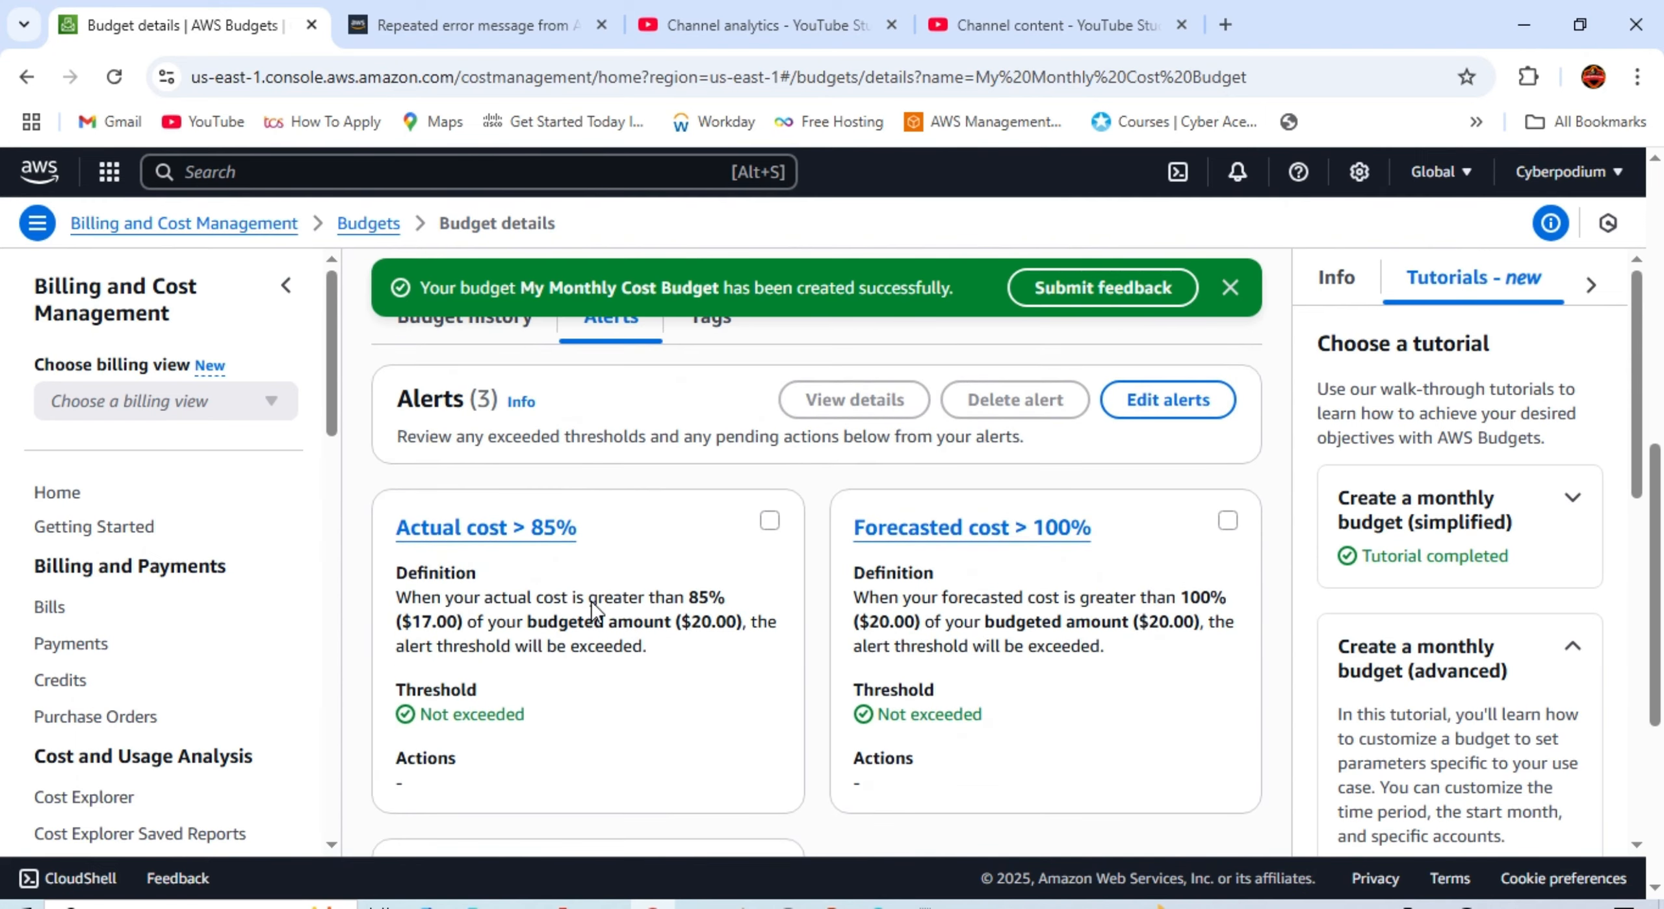
scroll(592, 604, down, 5)
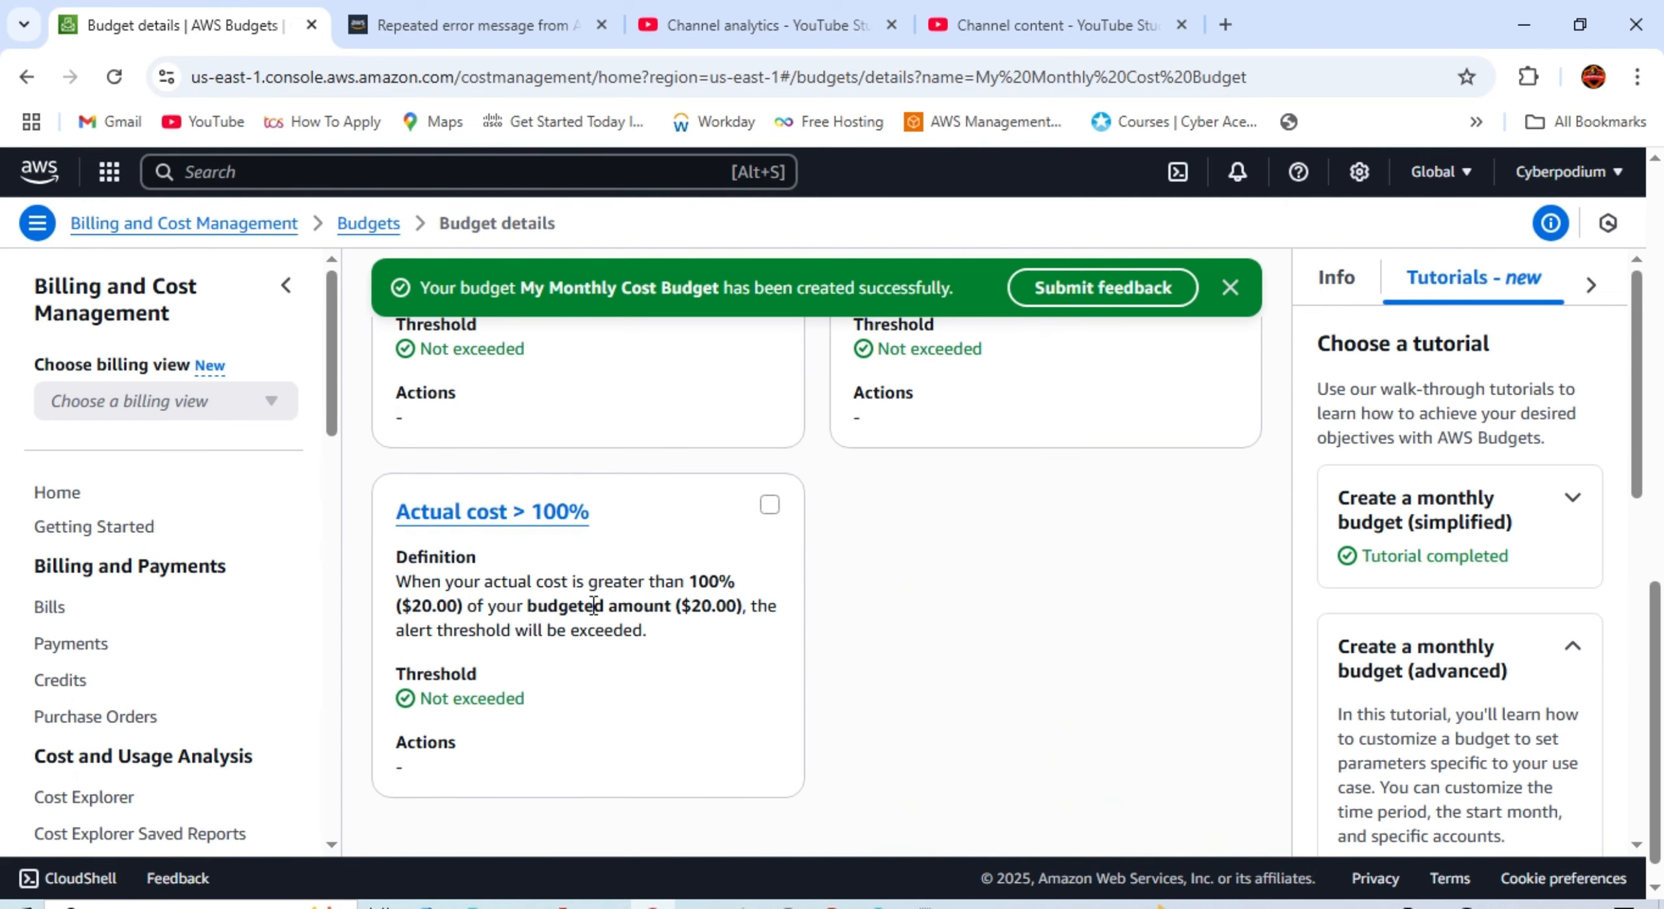
scroll(754, 619, up, 7)
Step: Open the alerts for editing and expand the Actual cost > 85% alert
click(1199, 522)
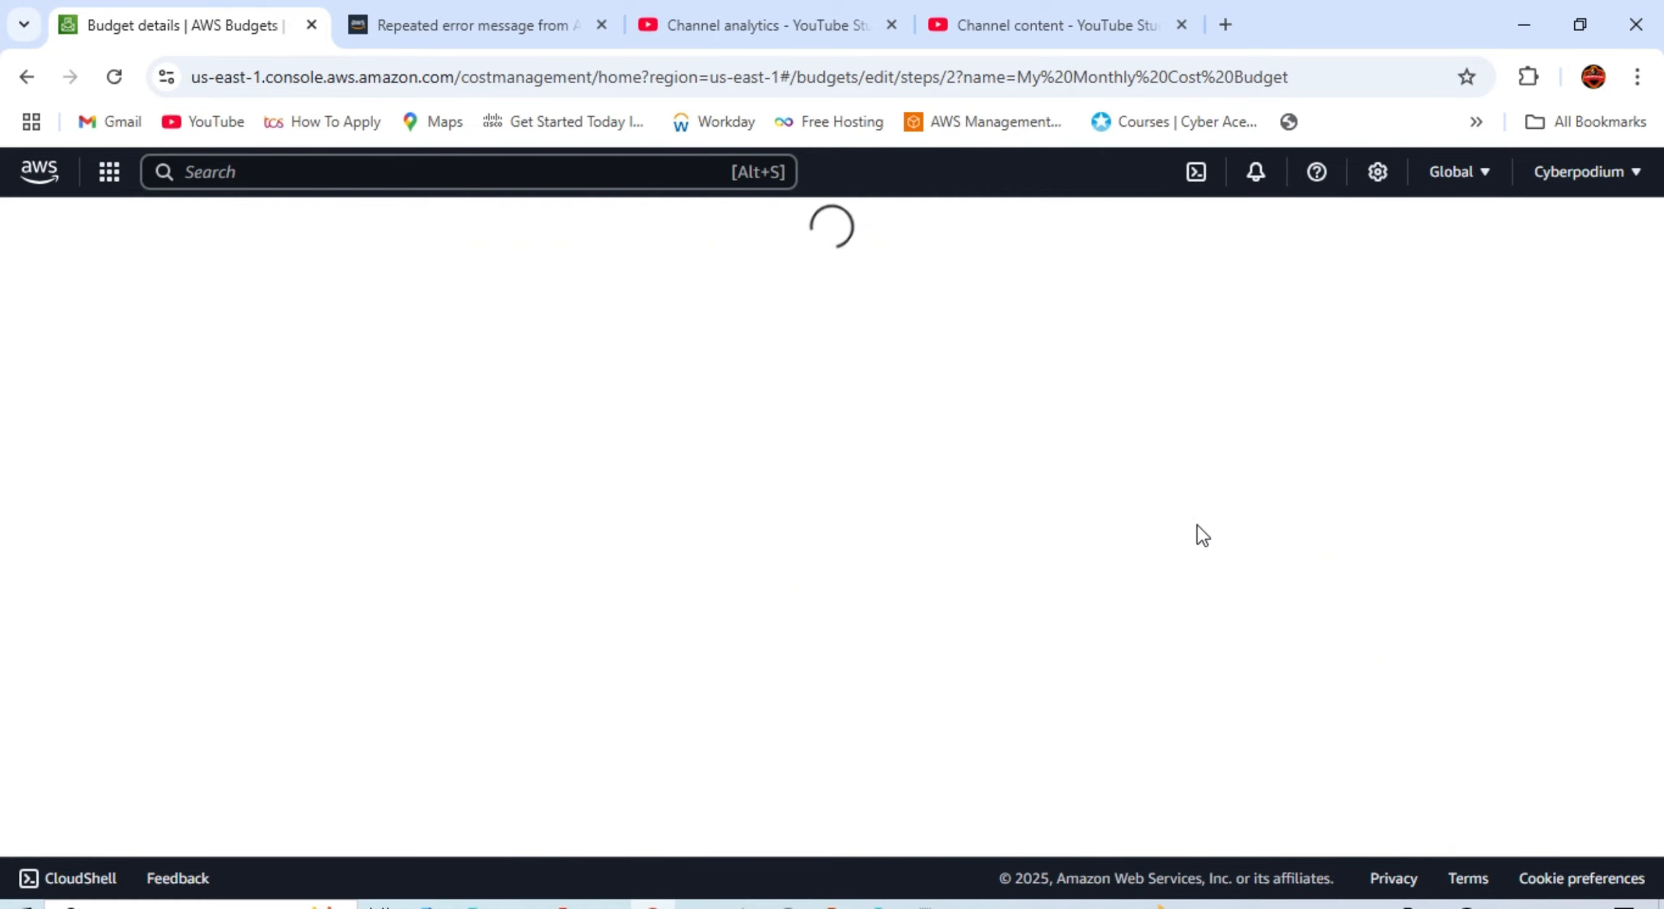
scroll(683, 562, down, 3)
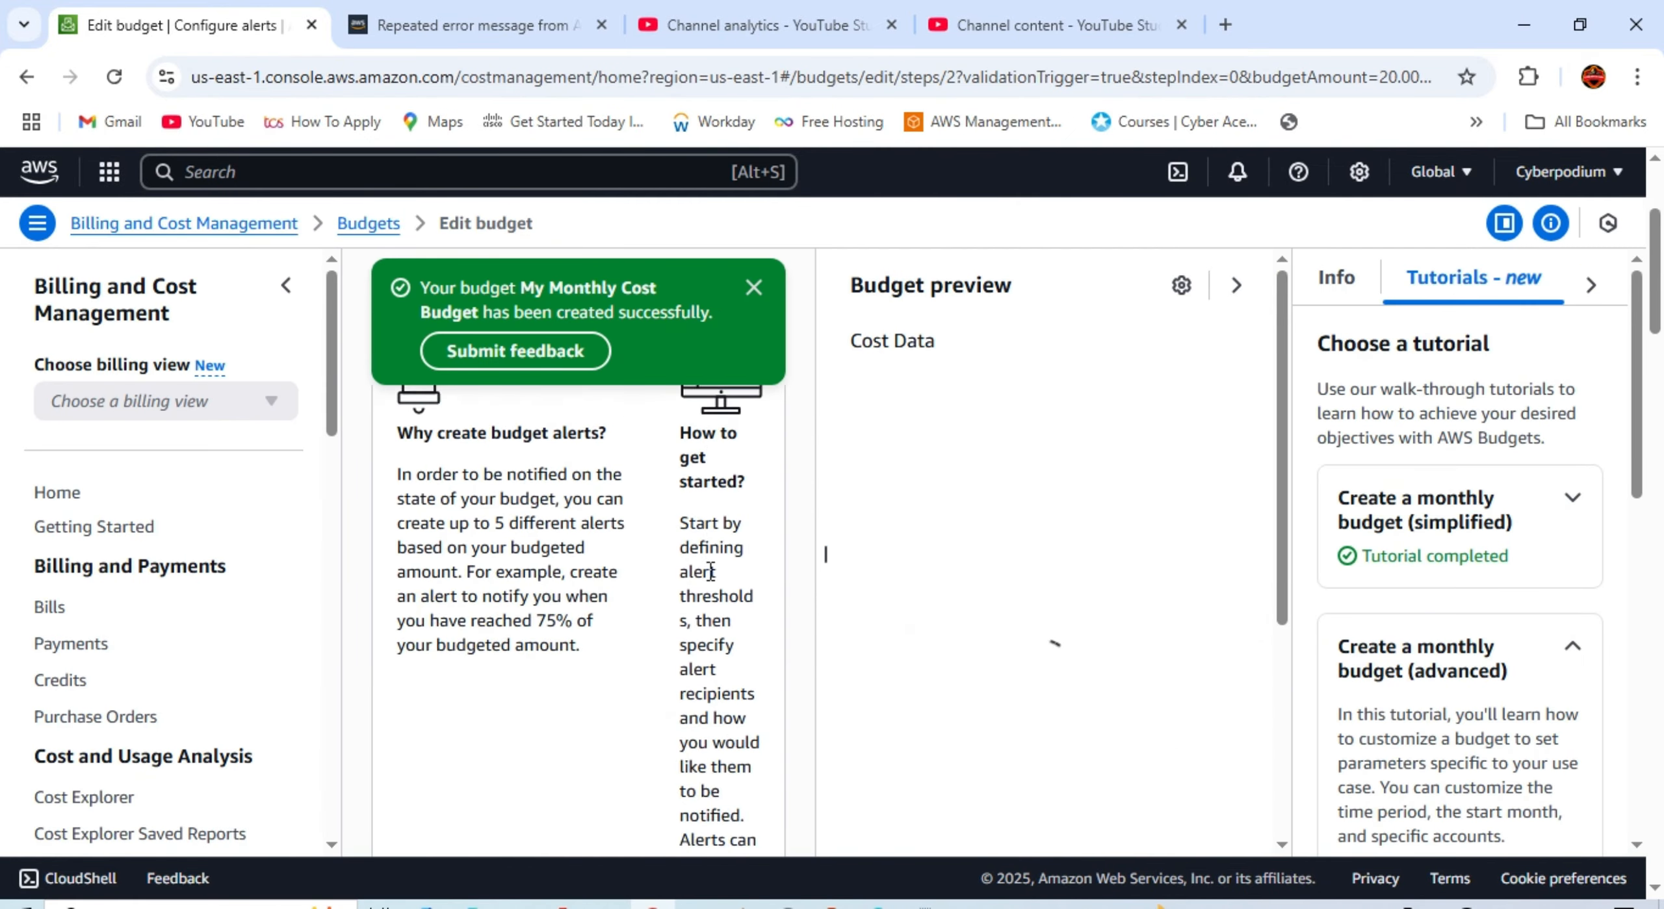
scroll(715, 572, up, 3)
scroll(1084, 634, down, 6)
scroll(1114, 589, down, 3)
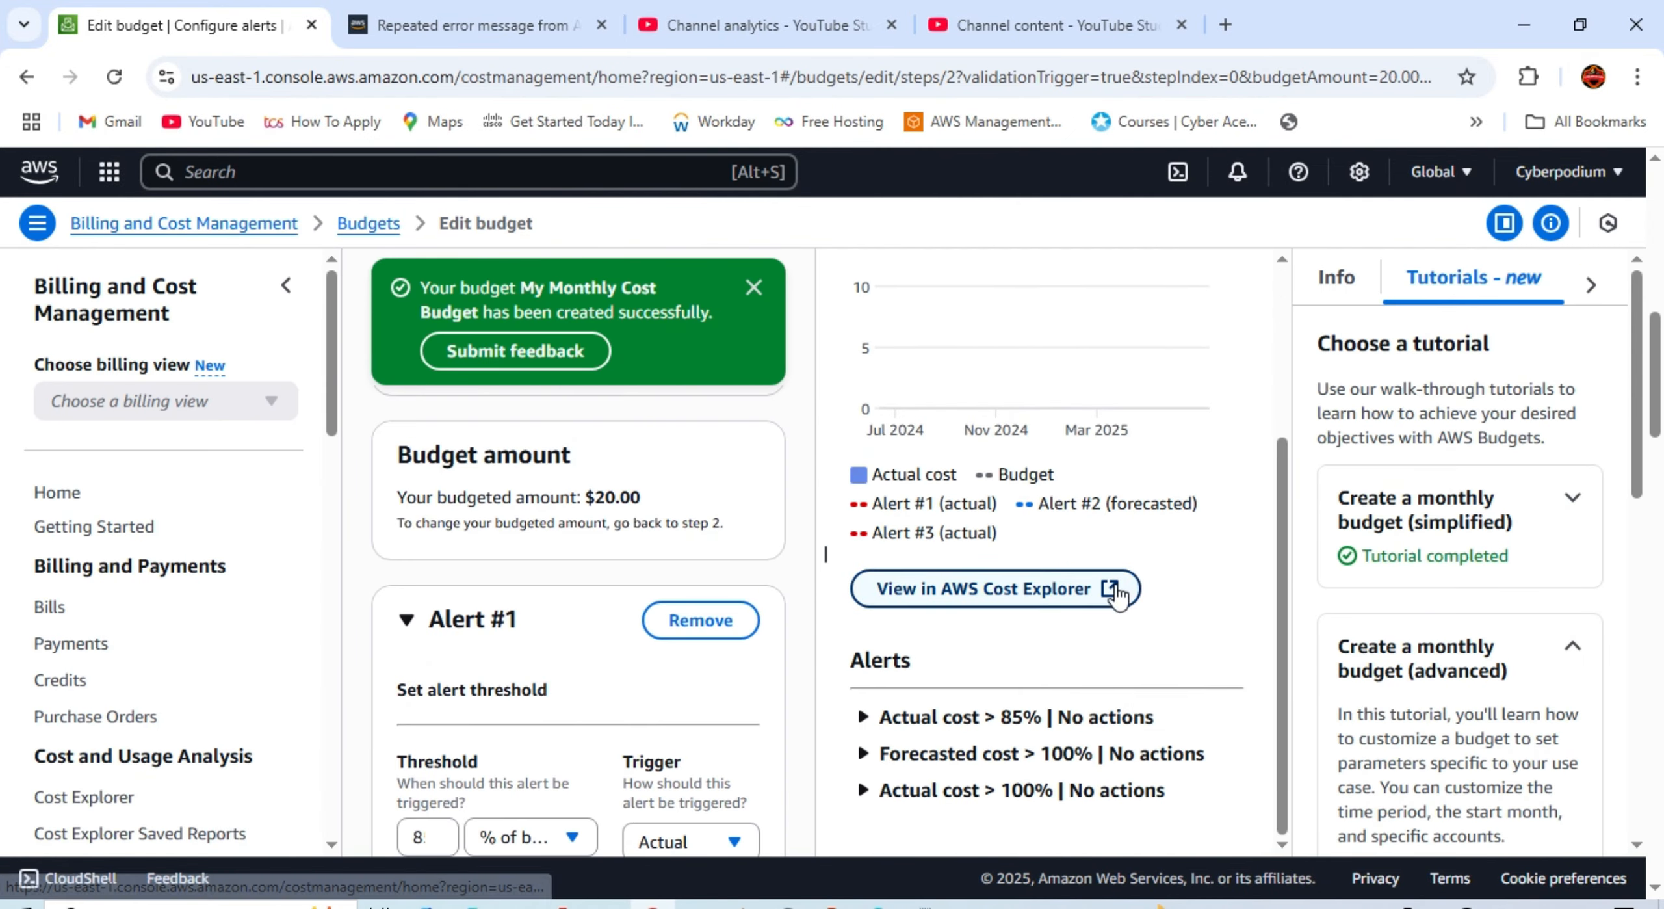
scroll(868, 689, down, 3)
click(865, 717)
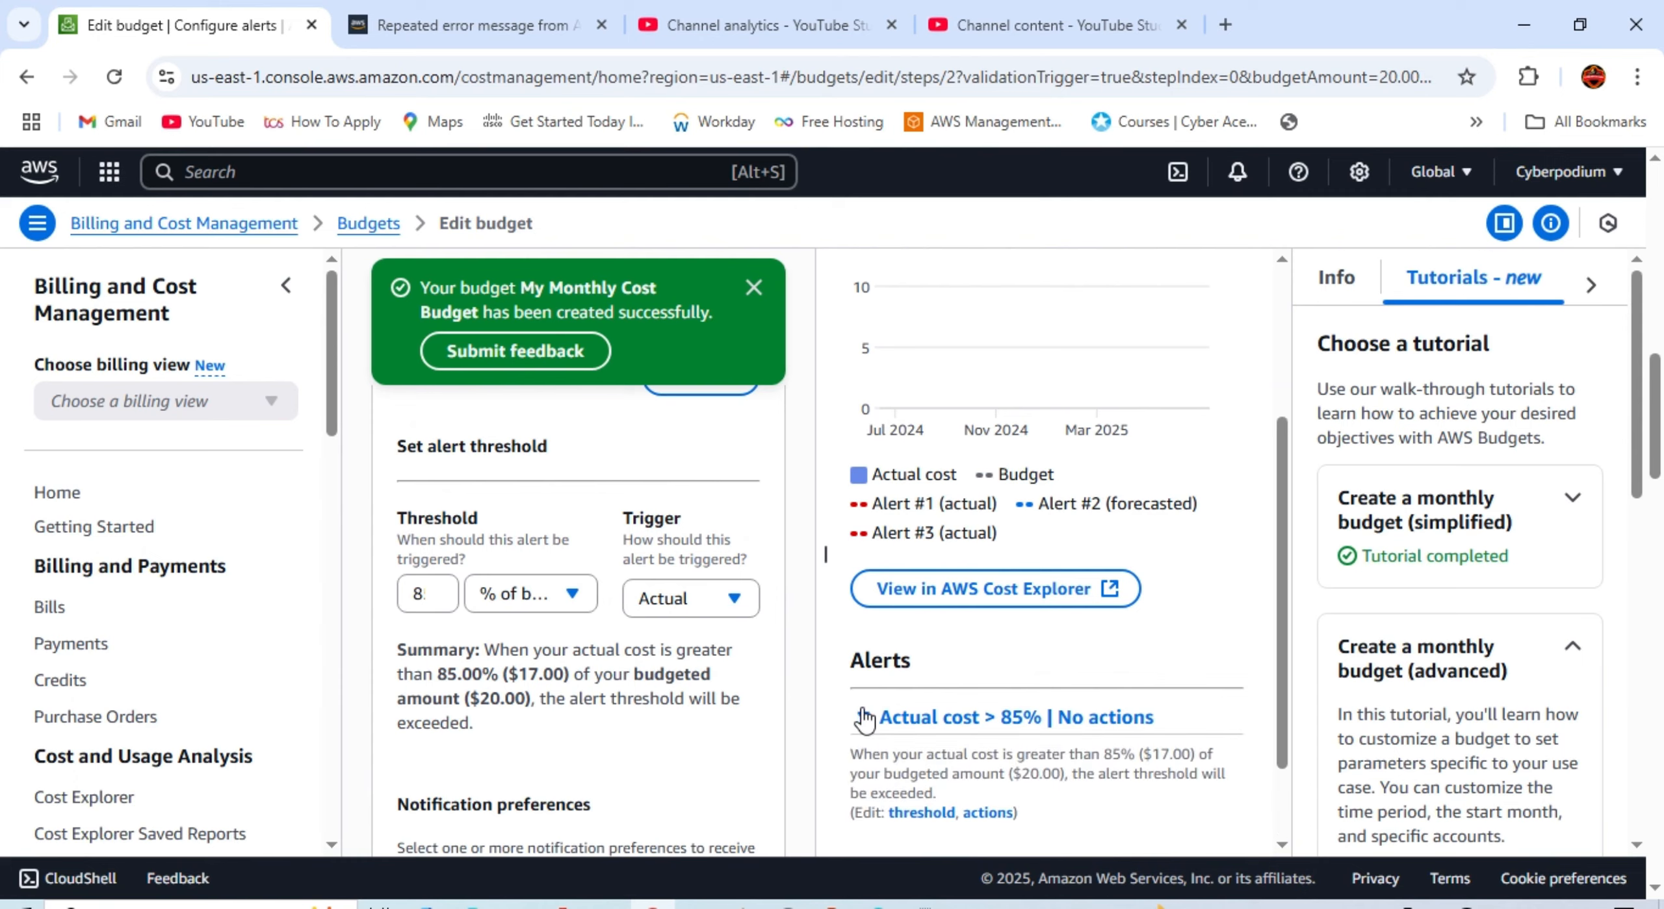
Step: Leave the alerts unchanged, return to the Budgets overview, then go to Credits
scroll(946, 709, down, 6)
scroll(798, 634, down, 6)
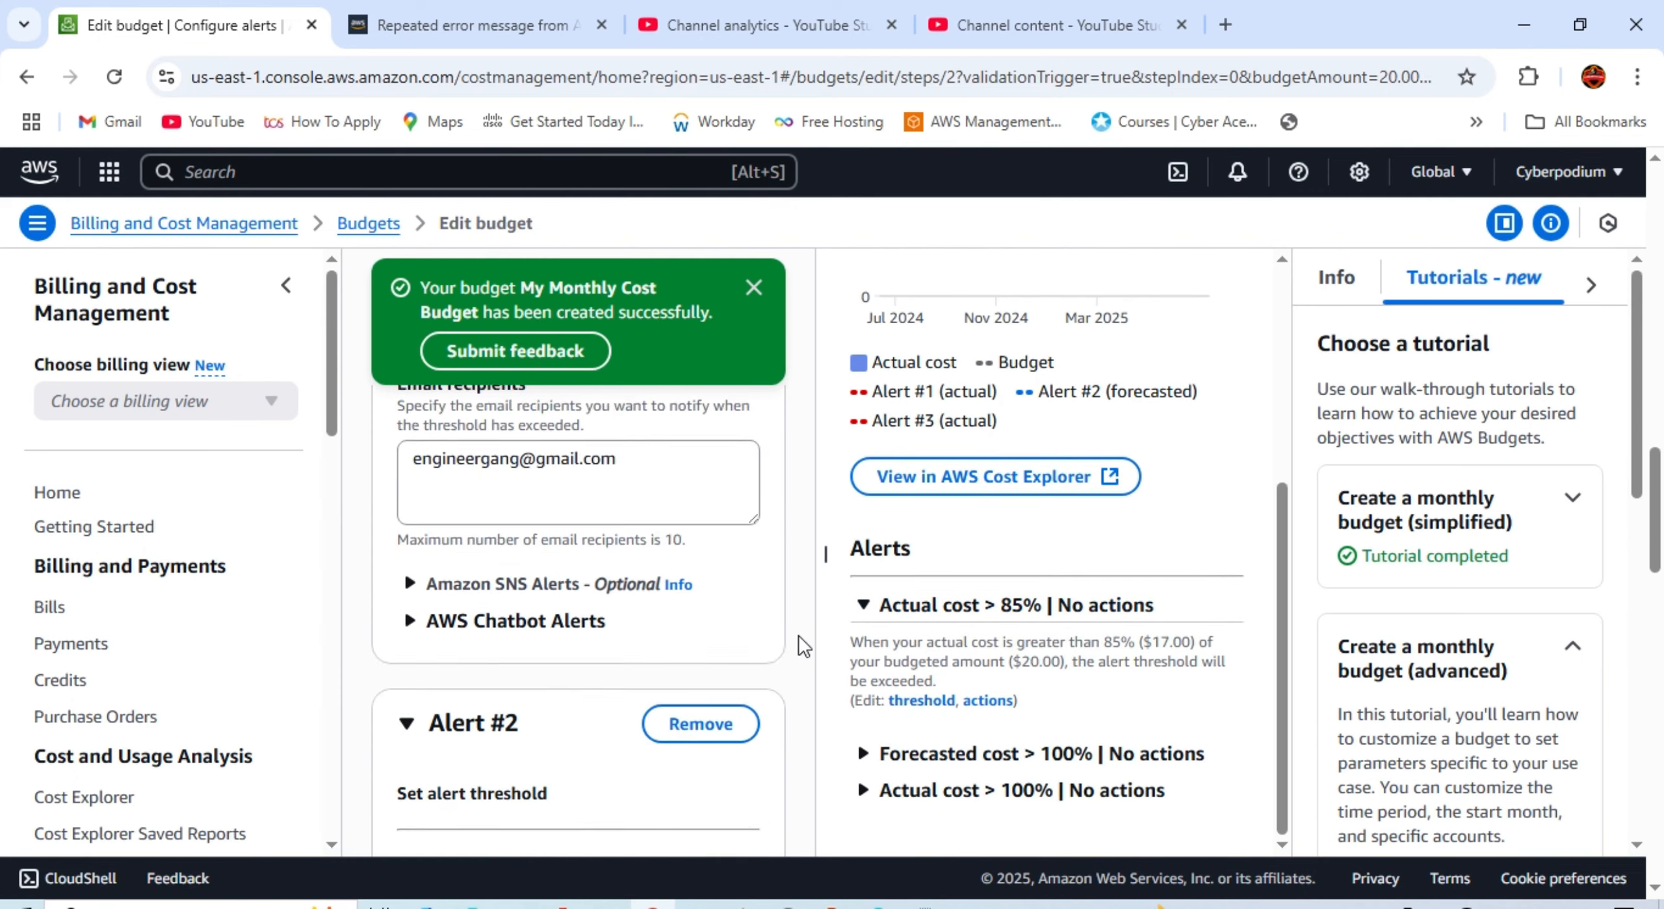
scroll(772, 634, up, 10)
scroll(754, 624, up, 5)
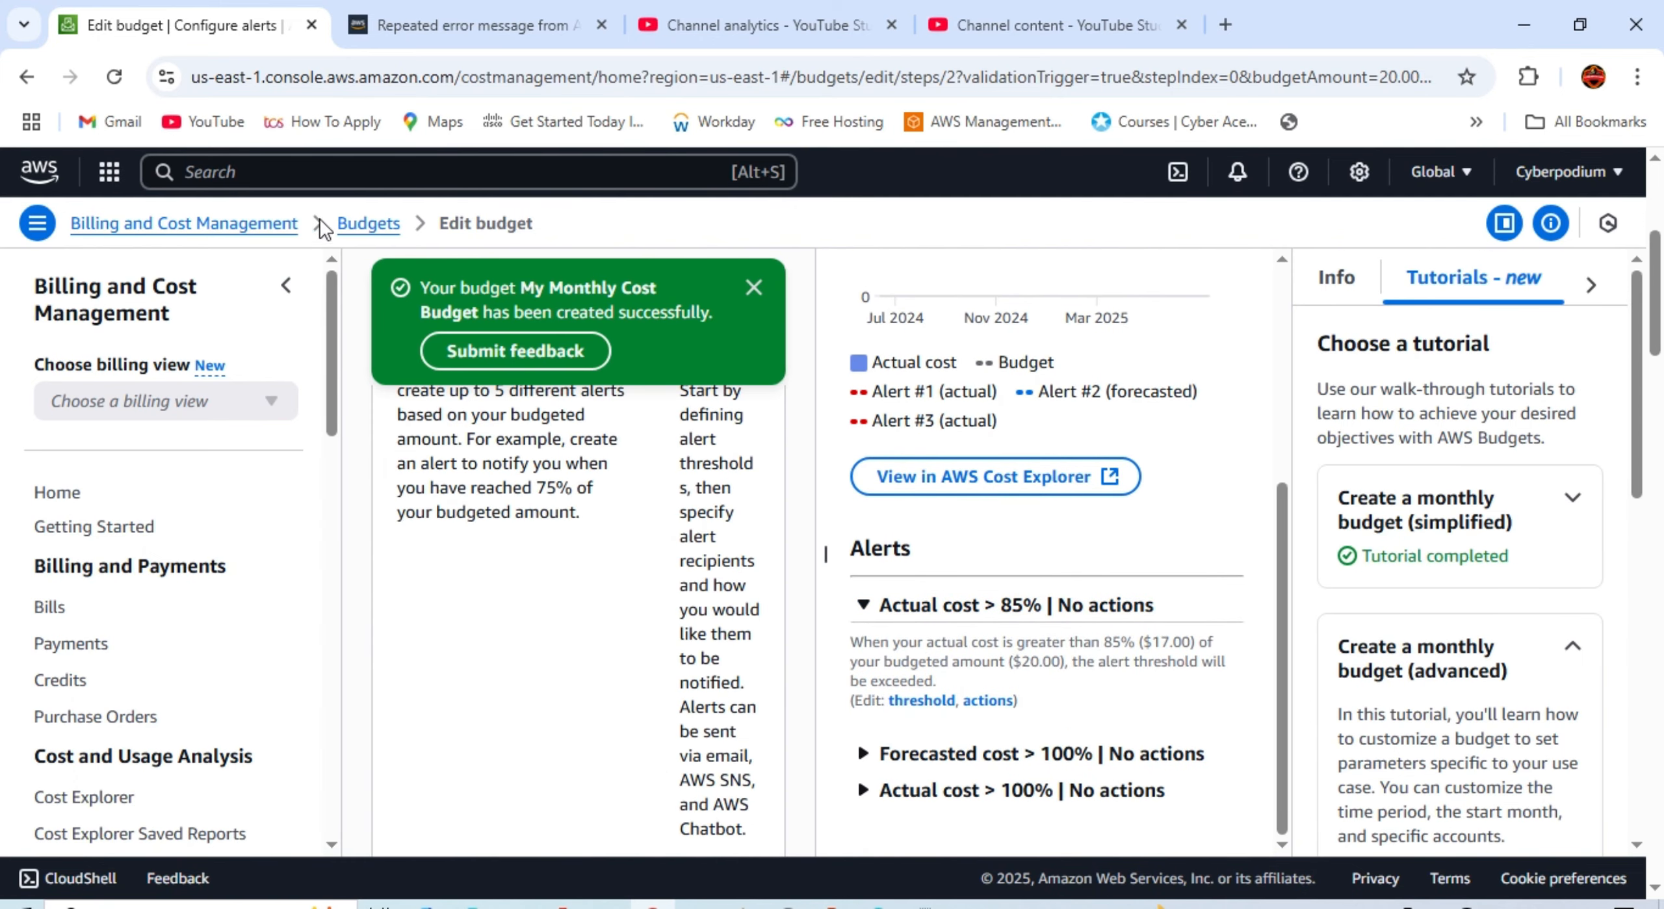
click(382, 223)
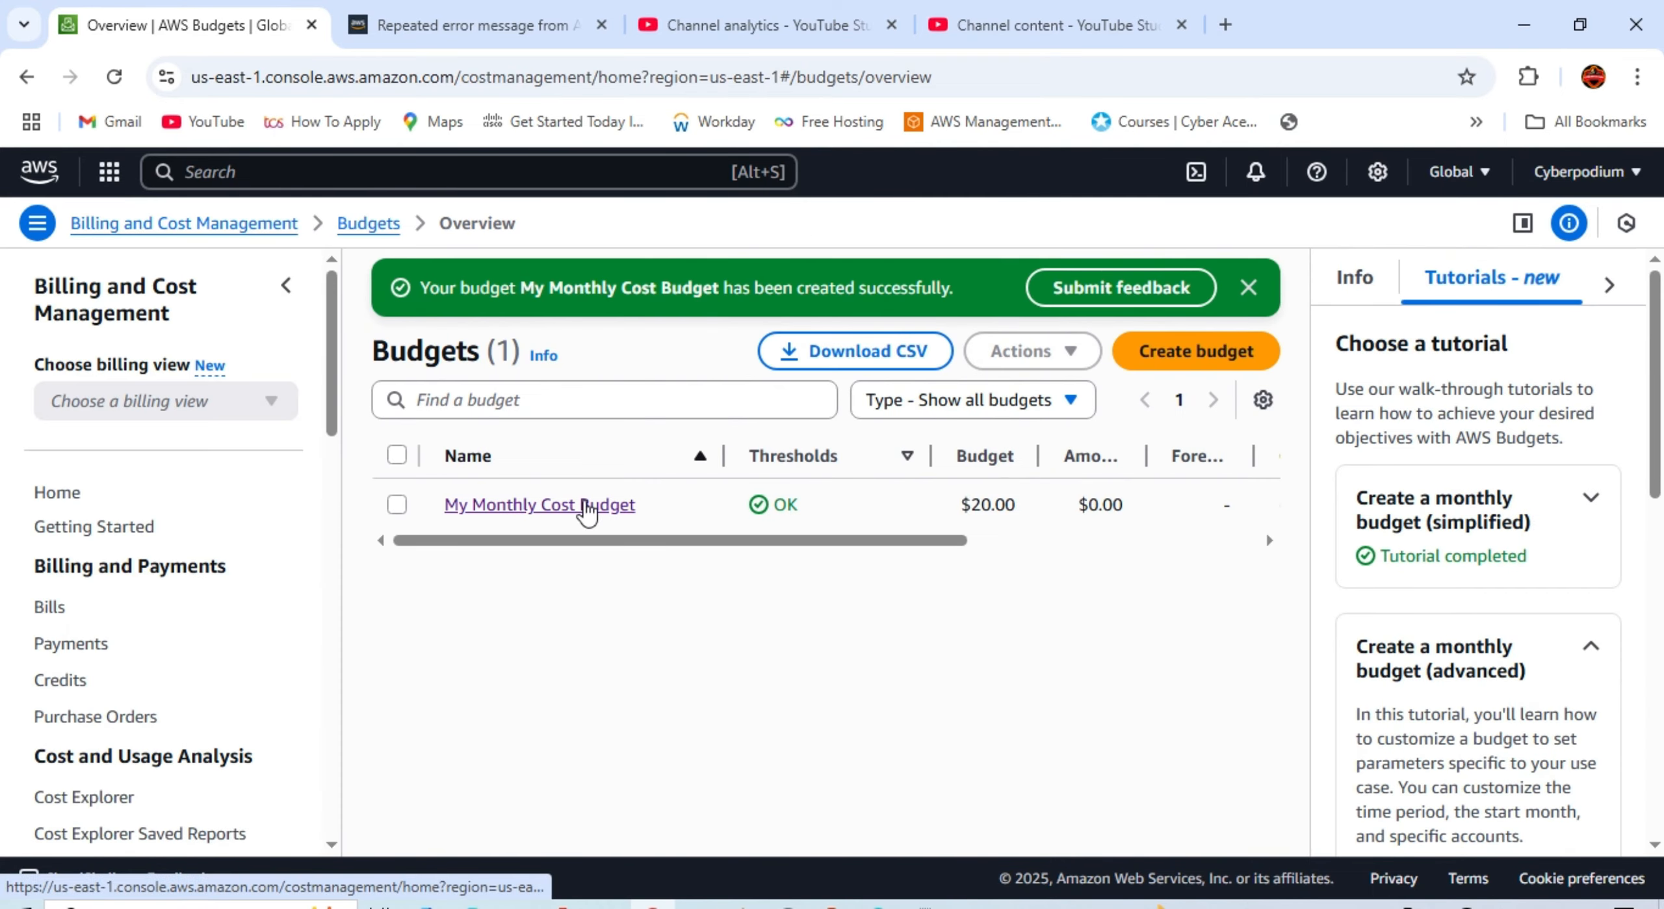
click(70, 676)
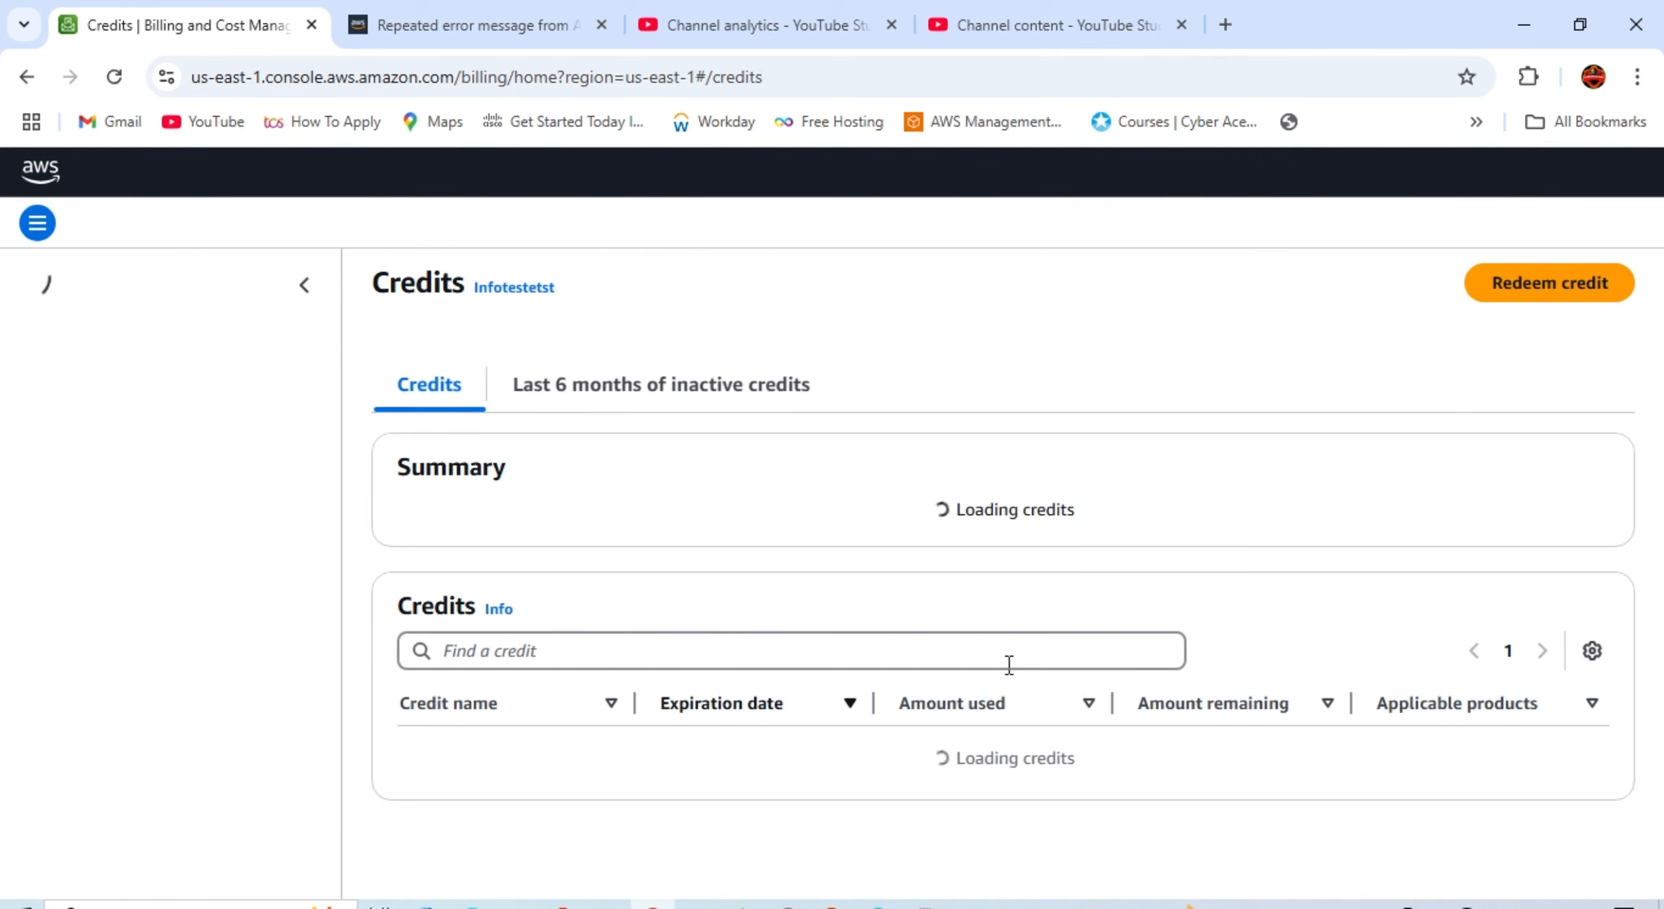
Step: Reload the Credits page to show the new $20 Explore AWS credit, totaling $140.00
scroll(678, 572, down, 4)
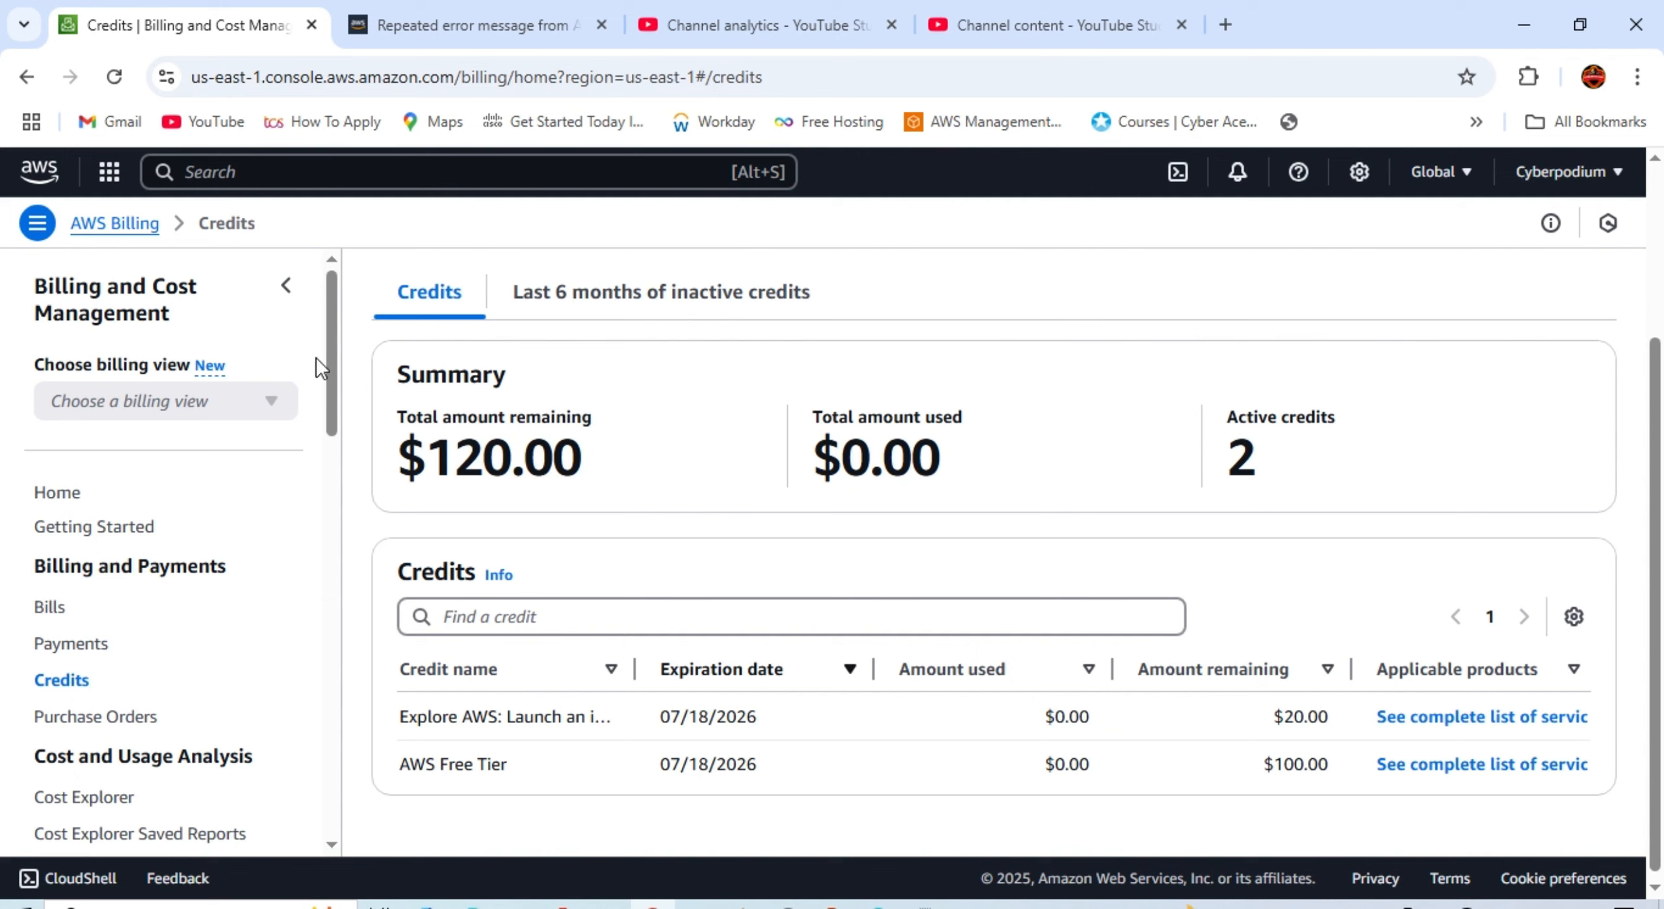
click(106, 89)
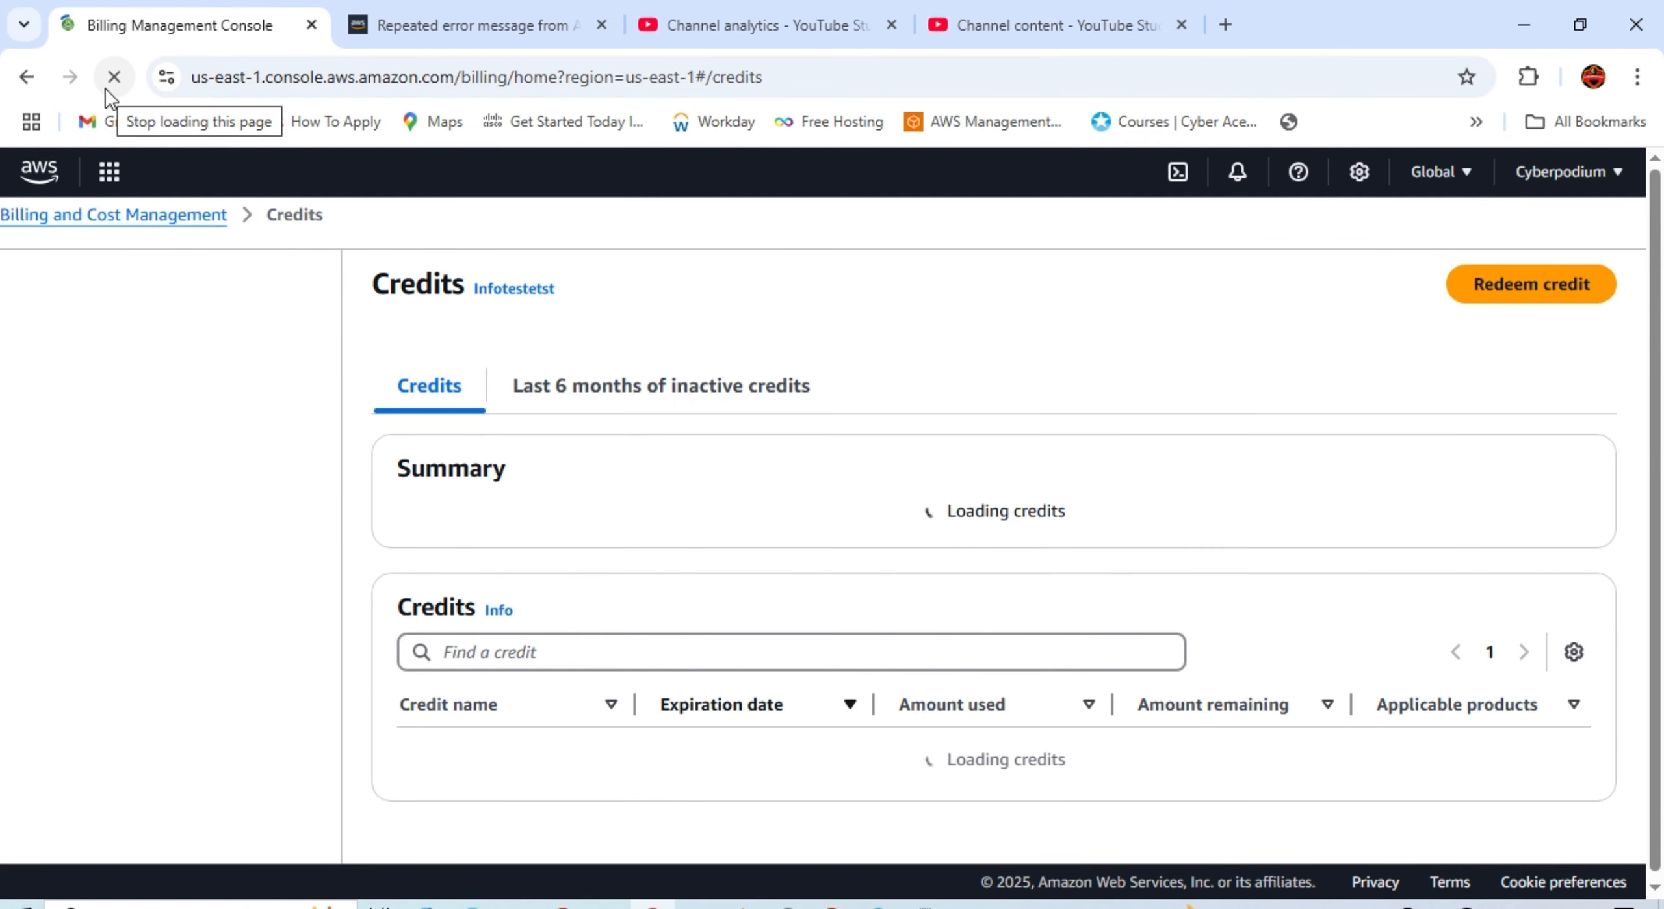
scroll(562, 517, down, 3)
scroll(673, 512, down, 1)
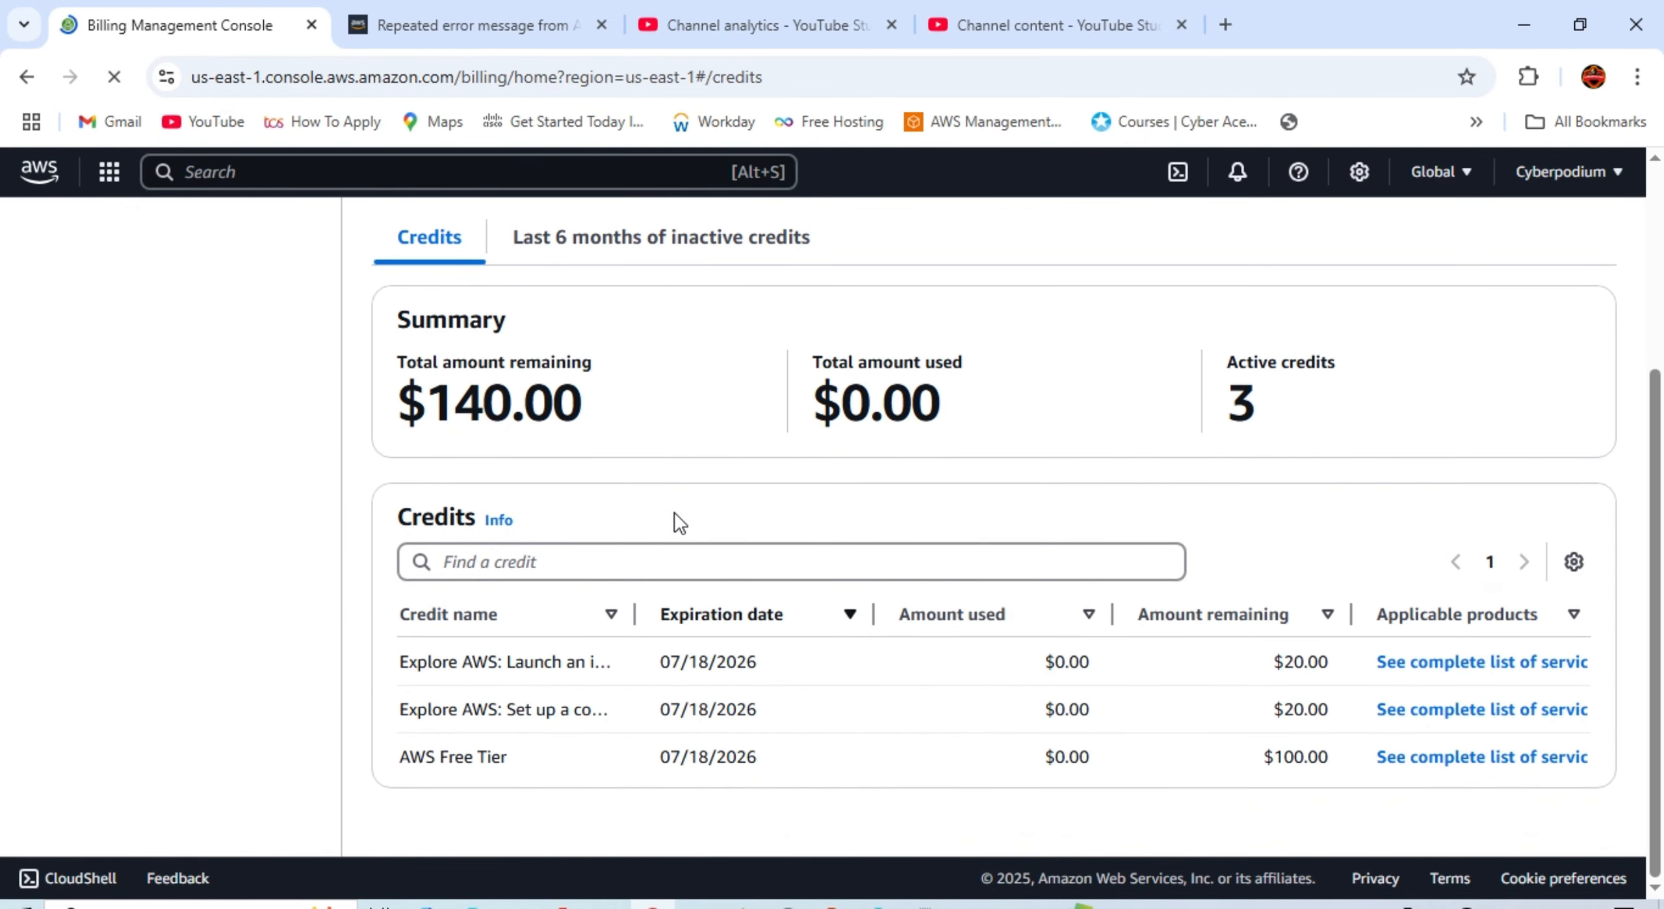